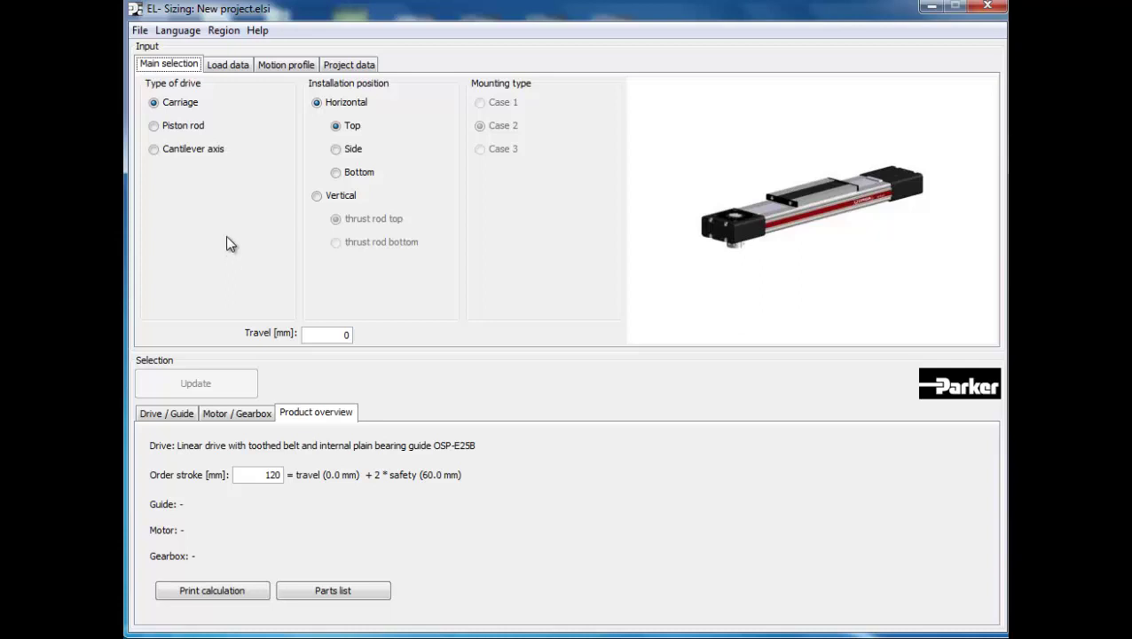
Choose a horizontal, top-mounted Carriage drive with 1,000 mm travel and update the suggestions (OSP-E25B, 44% torque).
click(155, 127)
click(154, 150)
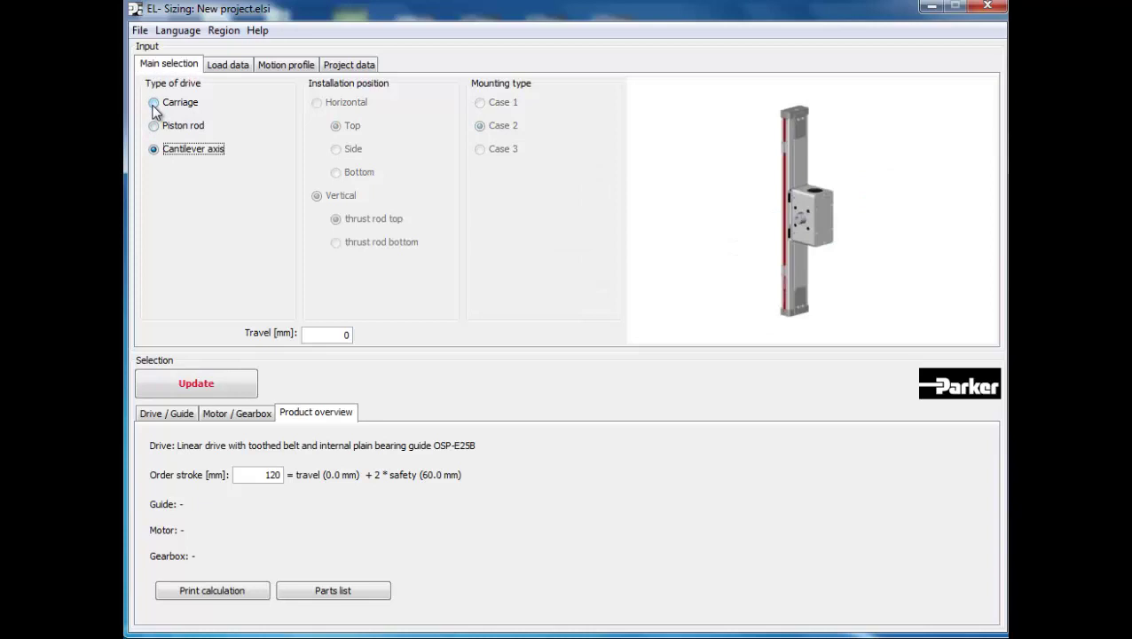
click(156, 103)
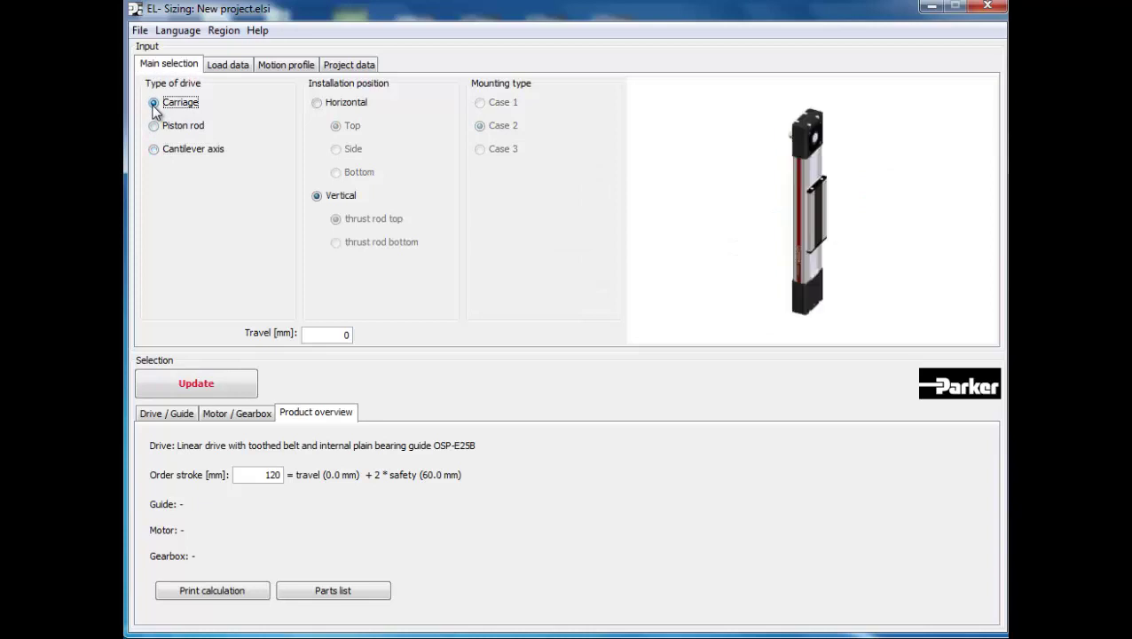
click(316, 102)
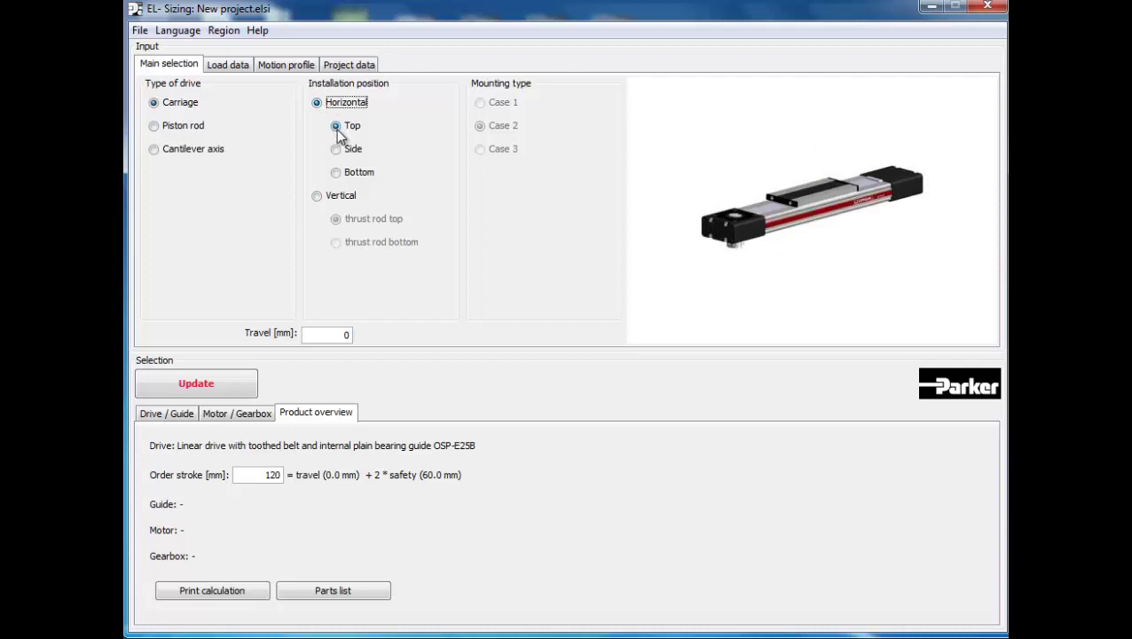
click(336, 127)
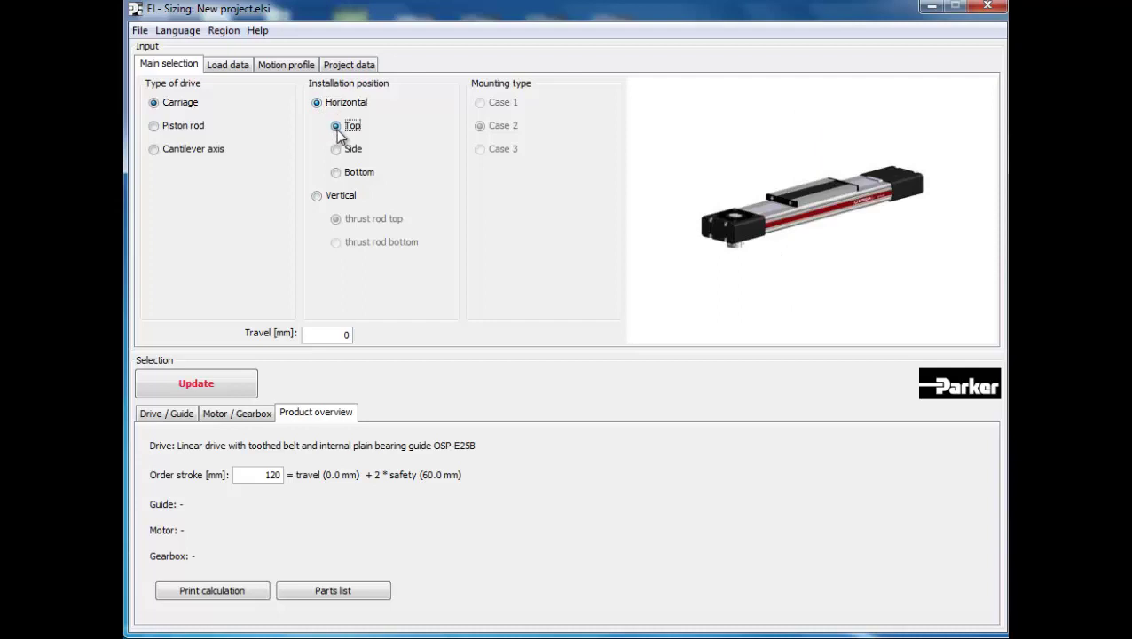
click(346, 334)
text(1000)
click(222, 388)
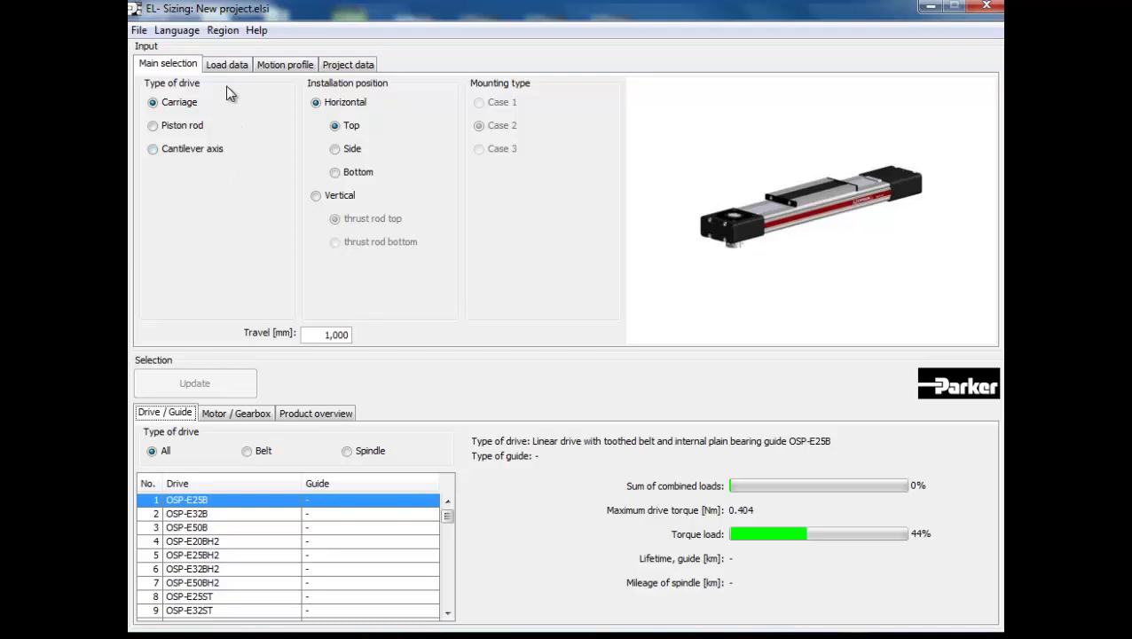
Open Load data and check load cases 2 and 3 before returning to load case 1.
click(225, 67)
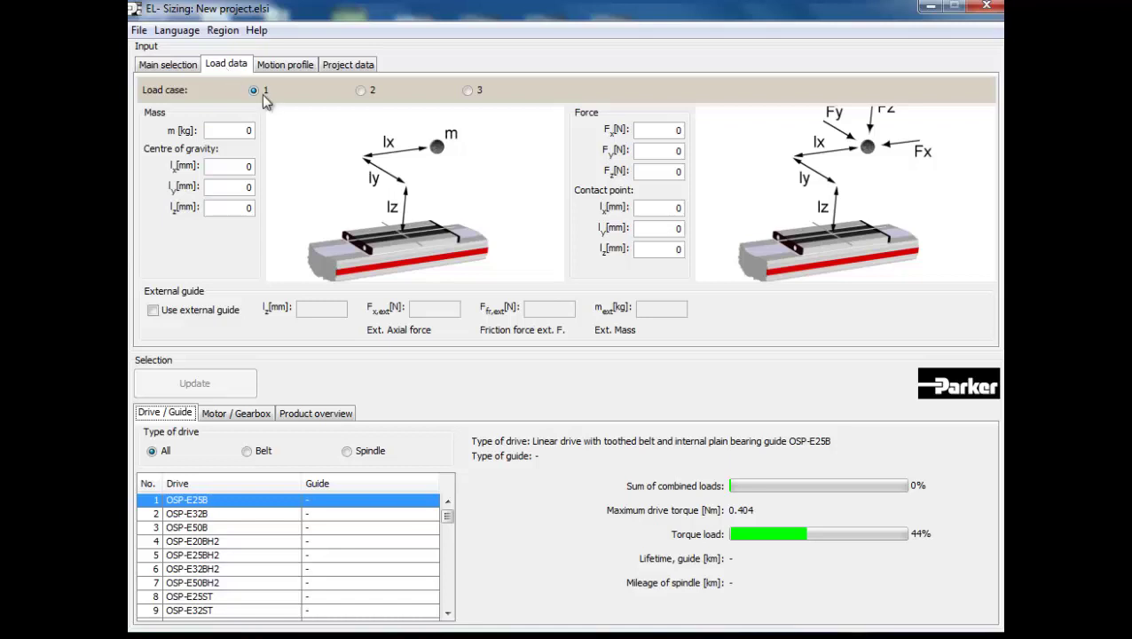
click(361, 90)
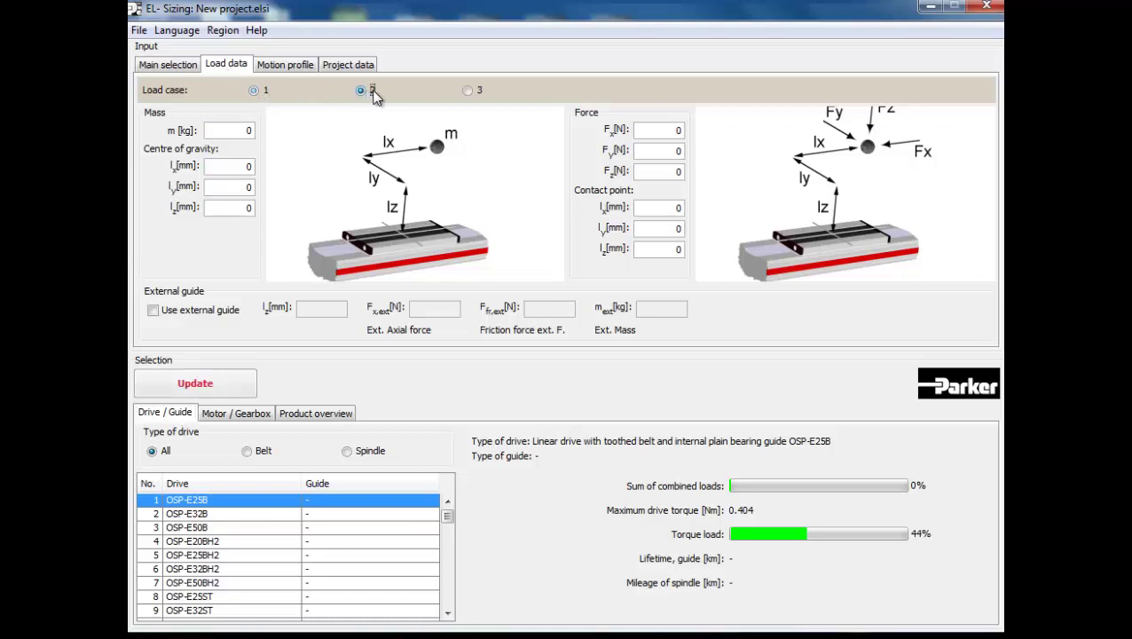
click(467, 90)
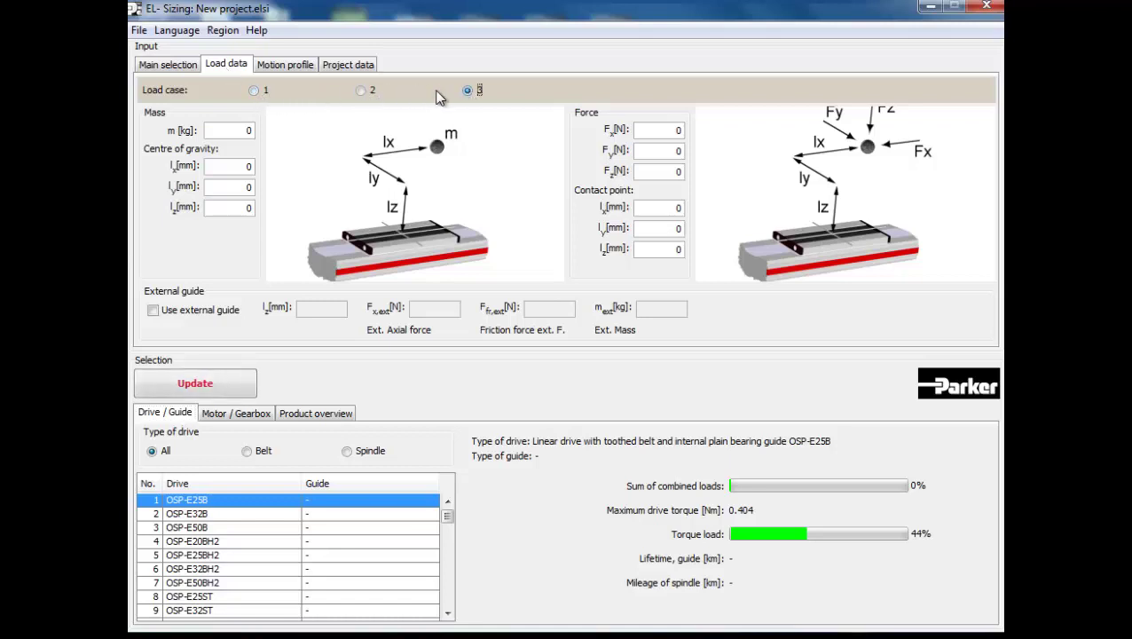
click(254, 91)
Enter a 9.1 kg load mass with centre of gravity at ly 127 mm, lz 254 mm.
click(245, 132)
key(BackSpace)
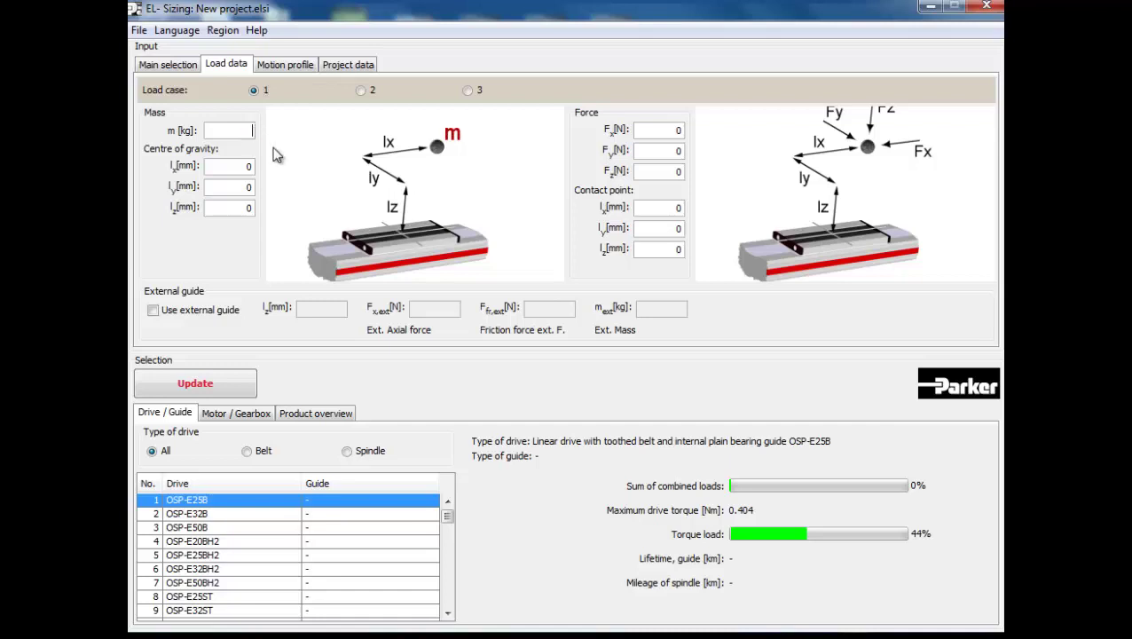
text(9.1)
click(244, 208)
key(BackSpace)
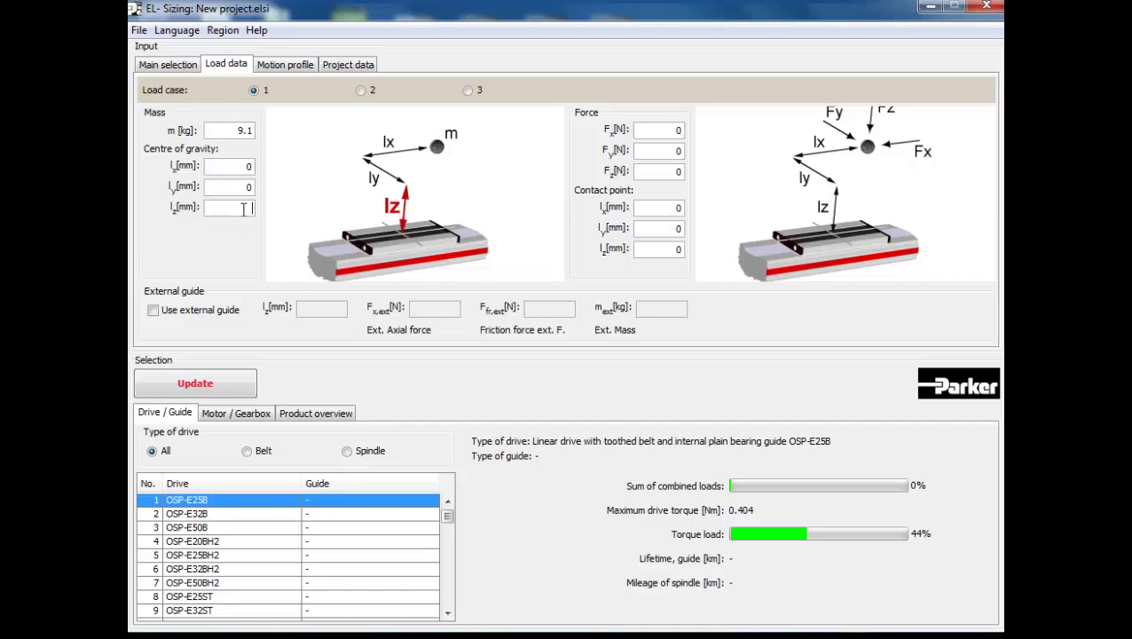
text(254)
click(233, 187)
double_click(251, 188)
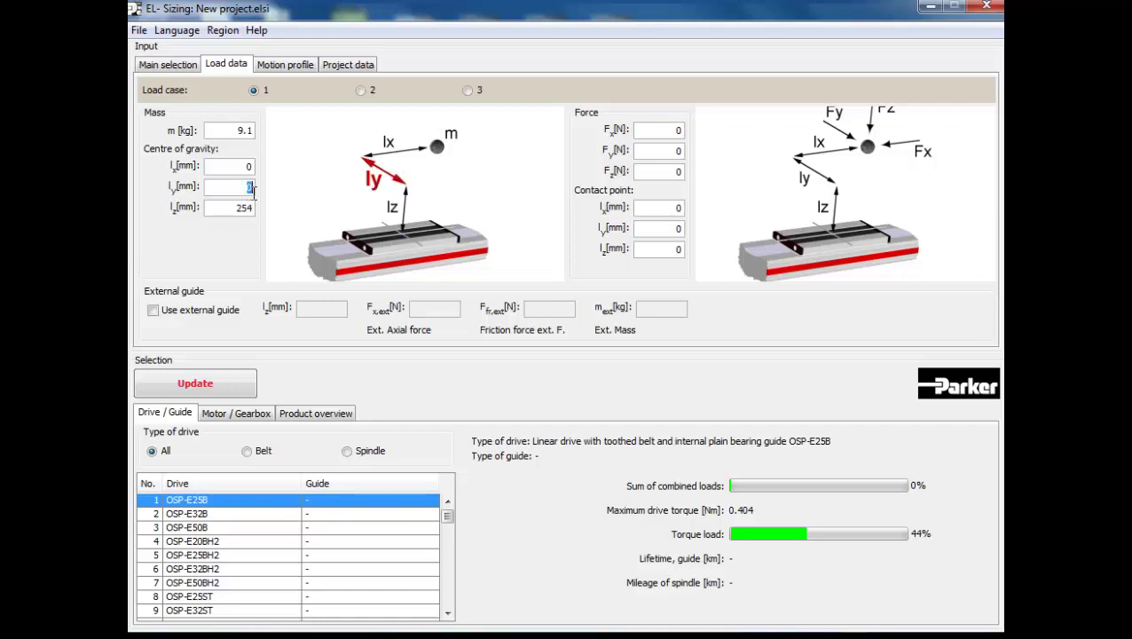
text(127)
Add a 44 N Fx force acting at contact point ly 127 mm, lz 254 mm.
double_click(674, 131)
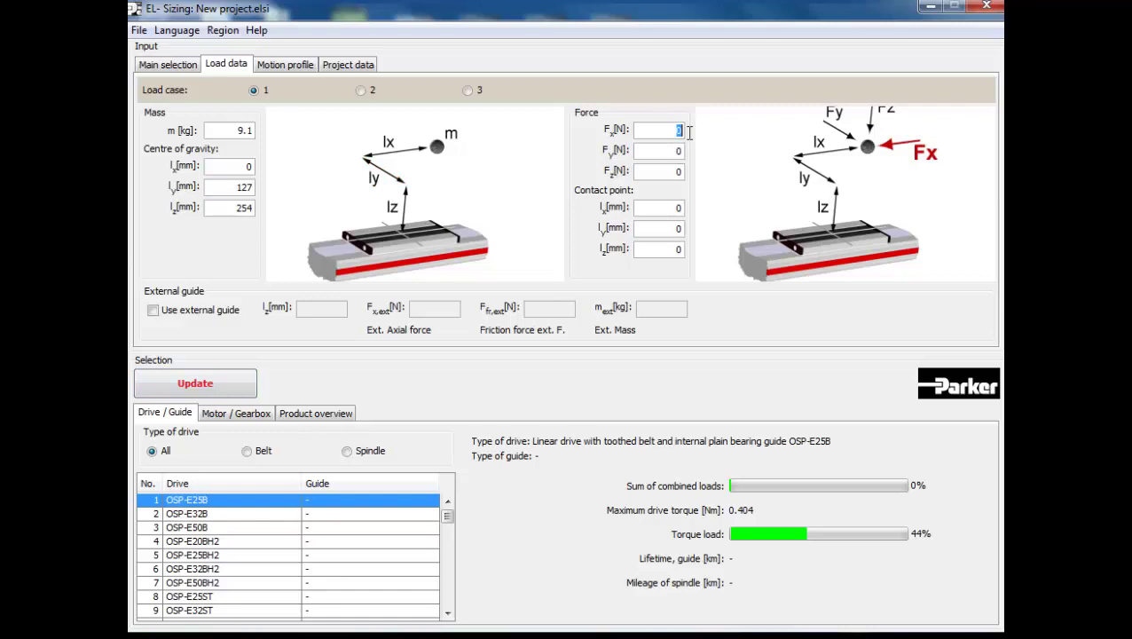
text(44)
click(674, 251)
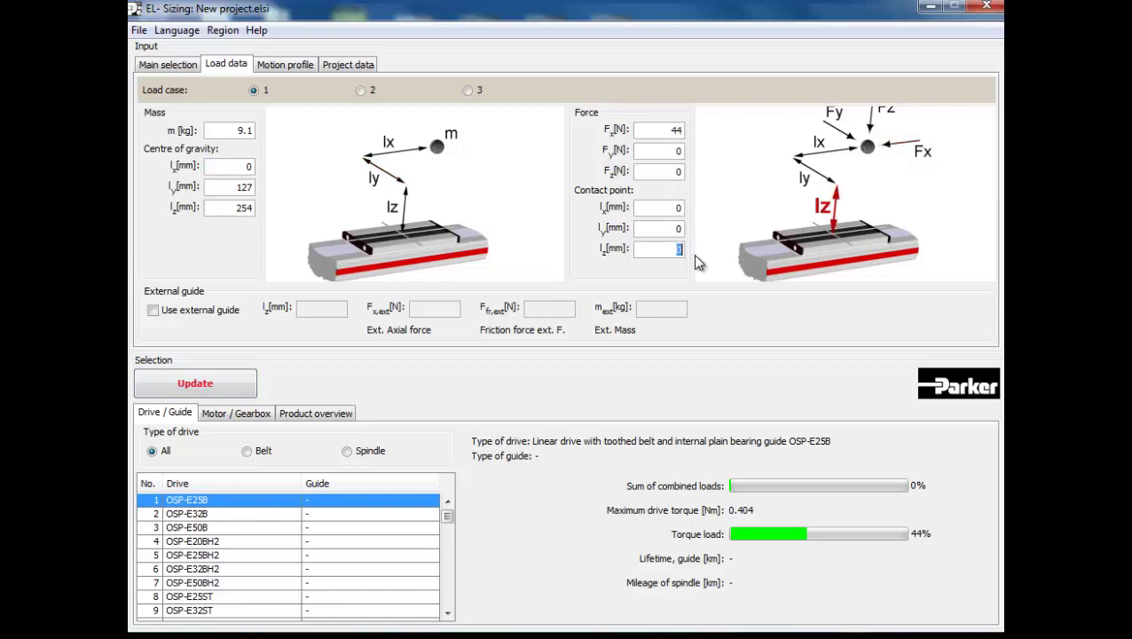
text(254)
double_click(673, 228)
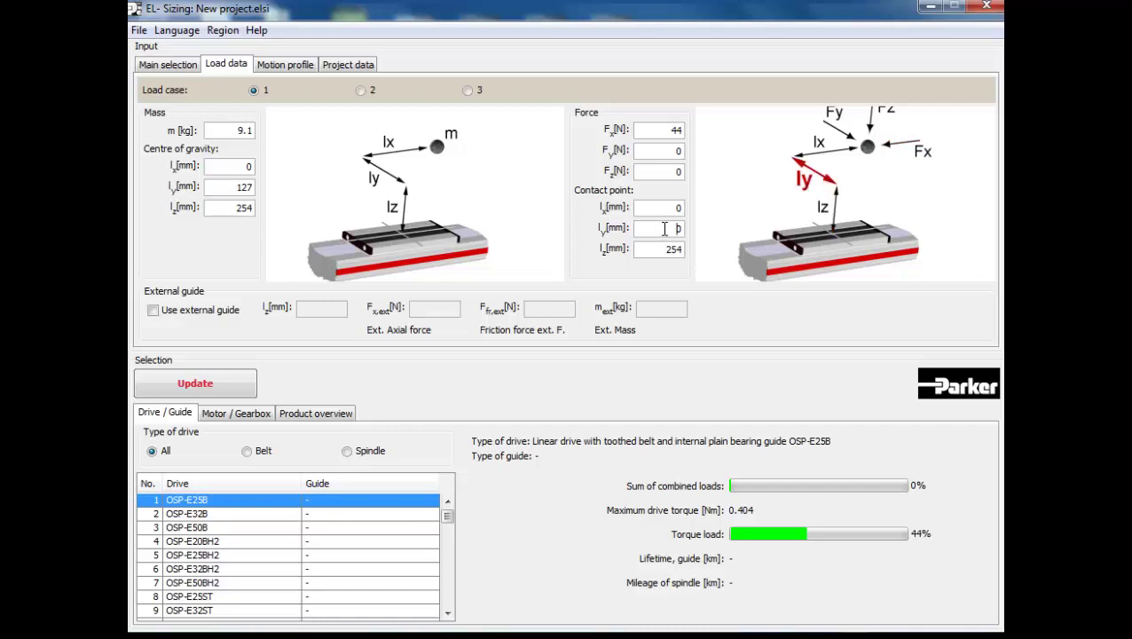
text(127)
Update the Drive / Guide list so OSP-E20BH2 leads with 16% torque load and 1.812 Nm.
click(194, 384)
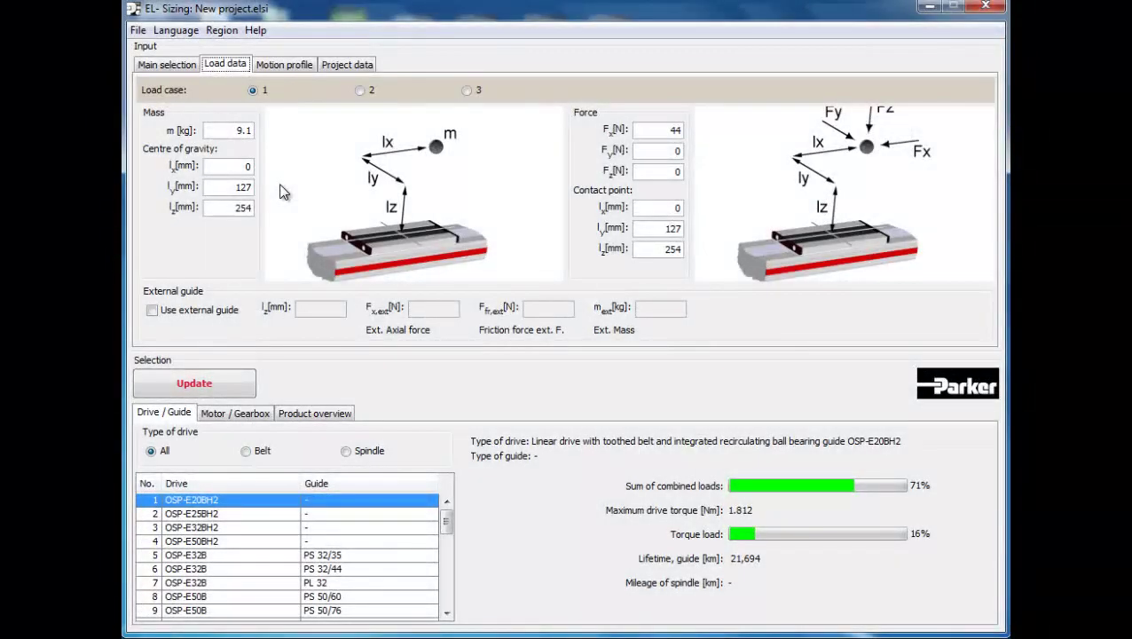
Set up the motion profile on load case 1 using total movement time (t_tot) entry.
click(282, 66)
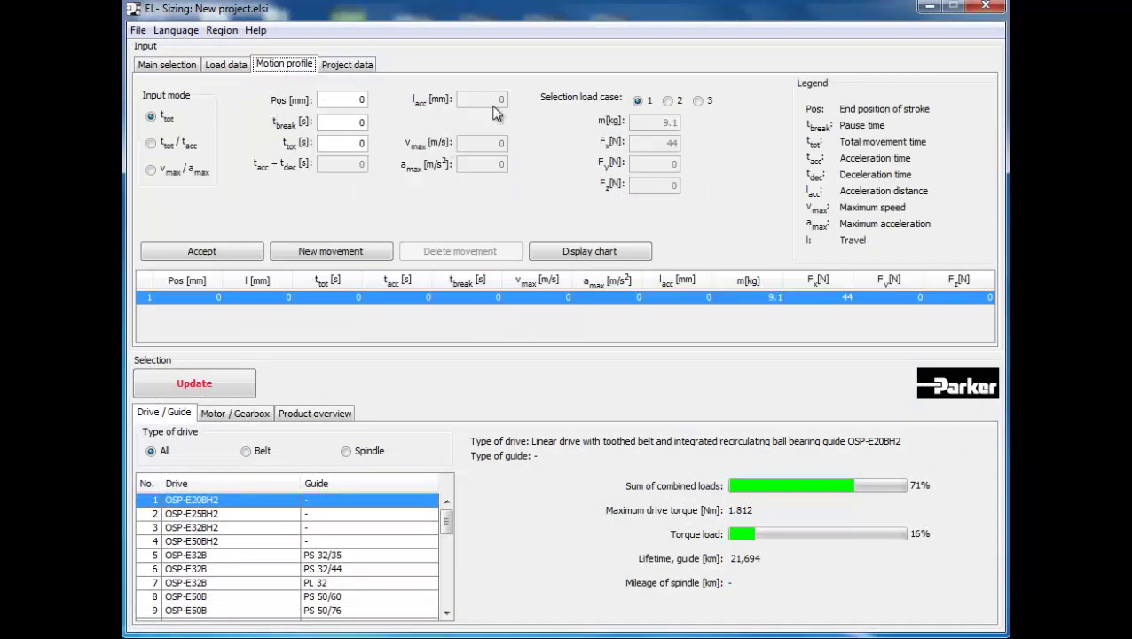
click(639, 102)
click(151, 120)
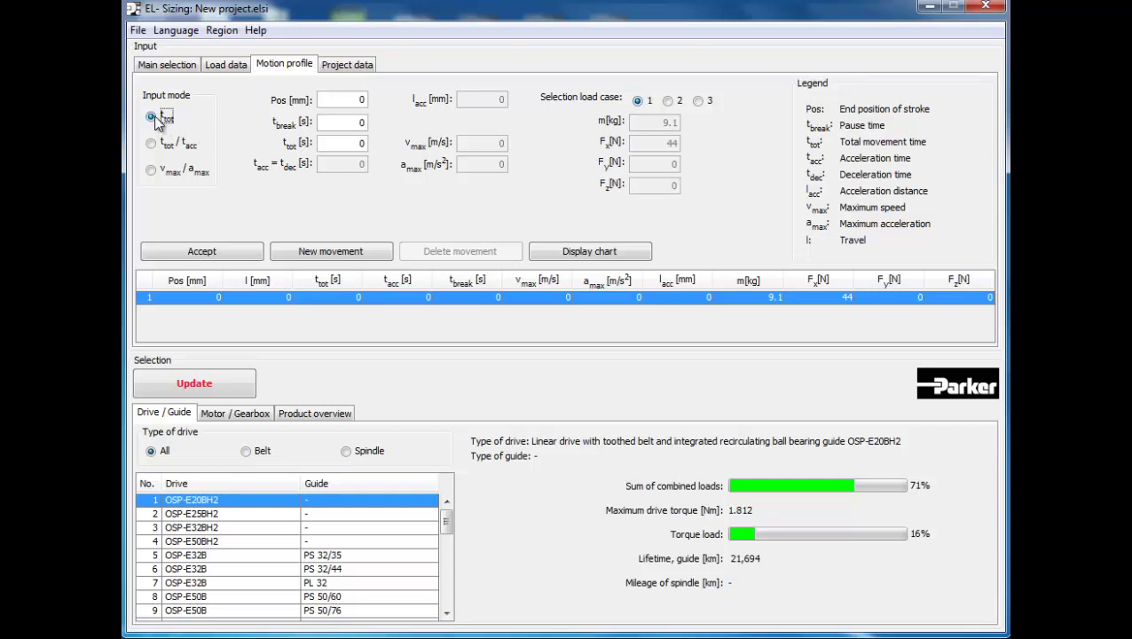
Accept movement 1 to 1,000 mm in 2 s with a 1 s pause, then add a new movement.
click(351, 101)
text(1000)
double_click(360, 142)
text(2)
double_click(370, 128)
text(1)
click(233, 257)
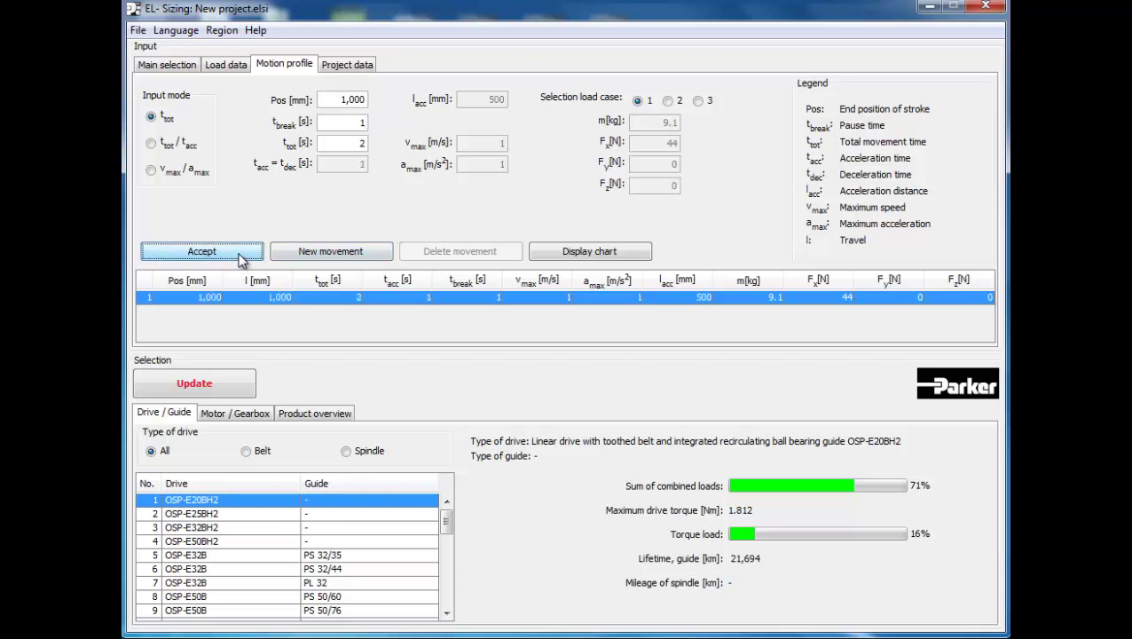
click(285, 251)
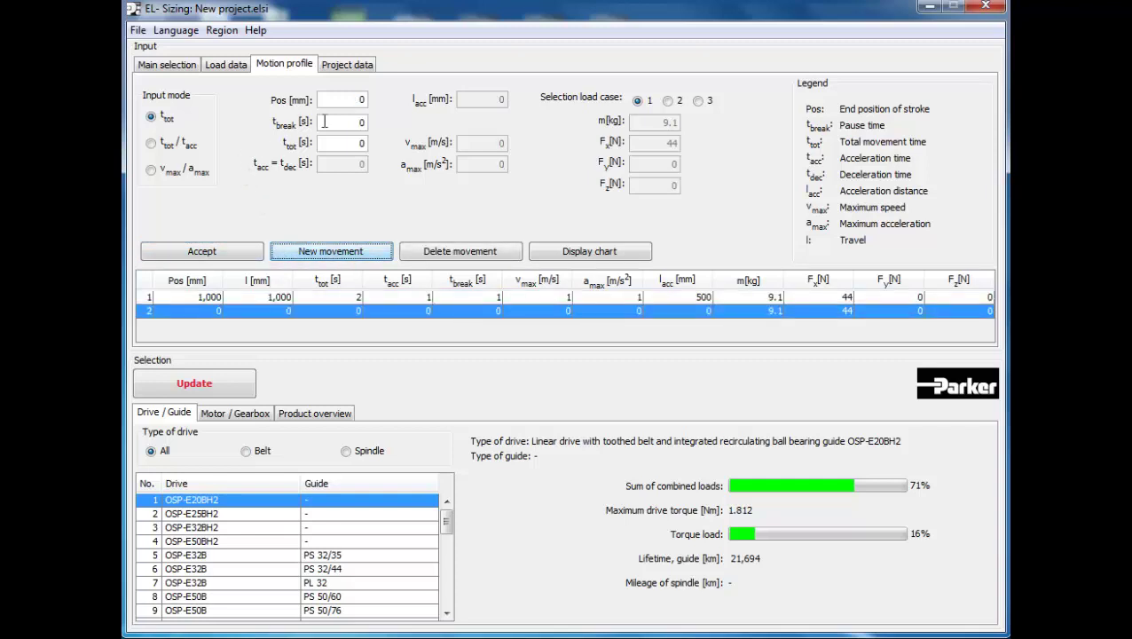
Set movement 2 to return to 0 mm with t_tot 1 s and accept it.
click(349, 100)
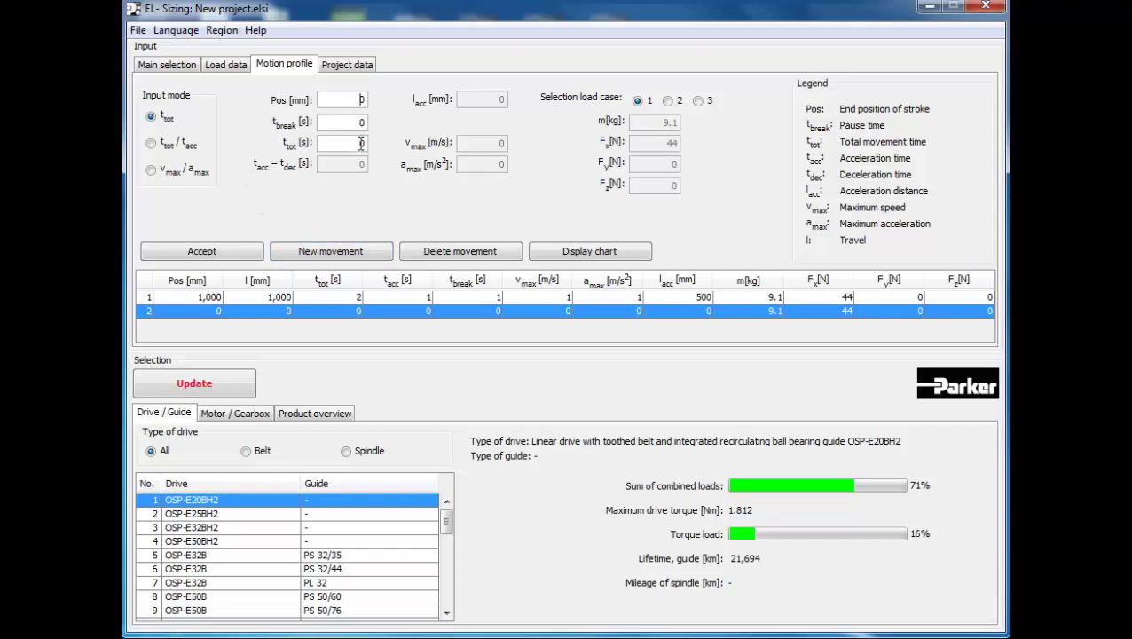
double_click(360, 143)
text(1)
click(248, 254)
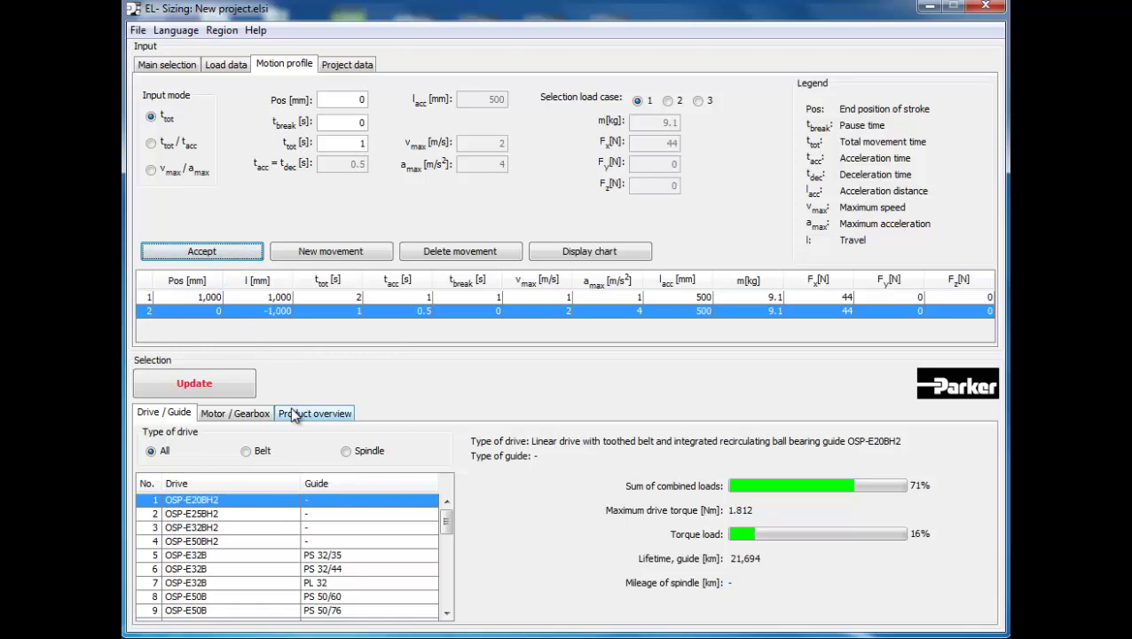
click(583, 253)
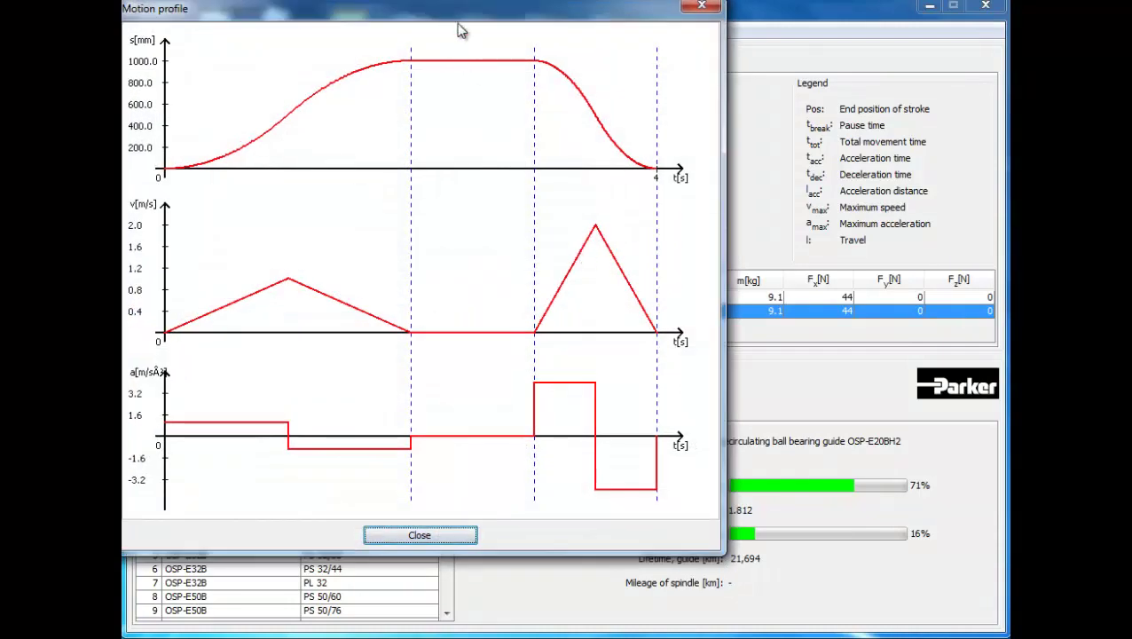
drag(470, 24, 568, 50)
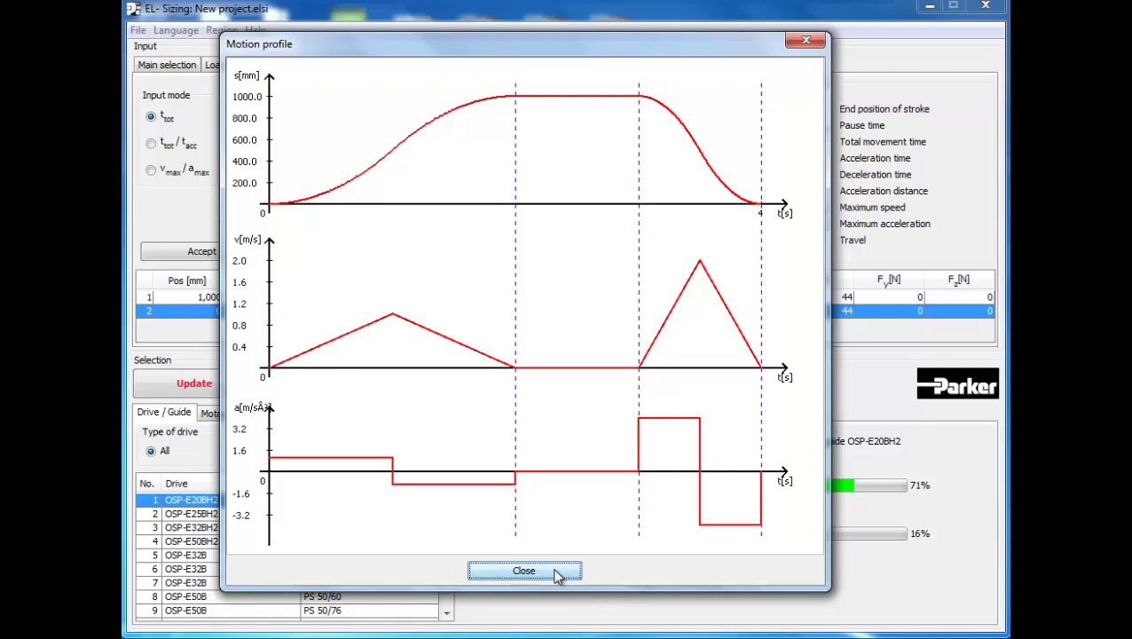
click(524, 570)
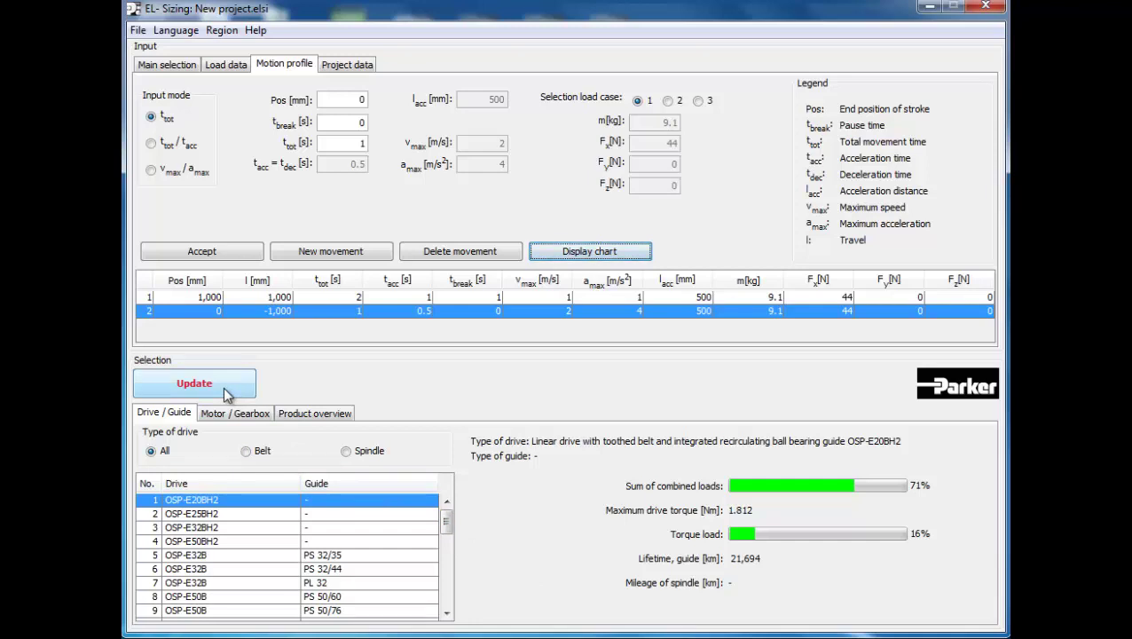
Recalculate with the motion profile and select OSP-E20BH2 (81% combined, 23% torque load).
click(223, 387)
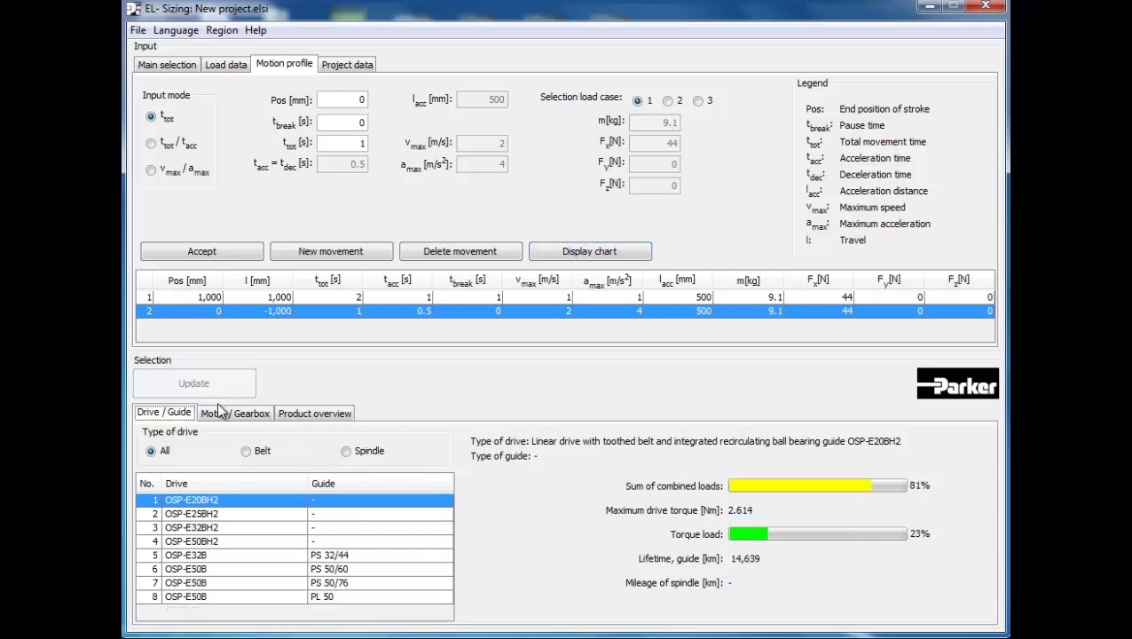
click(219, 504)
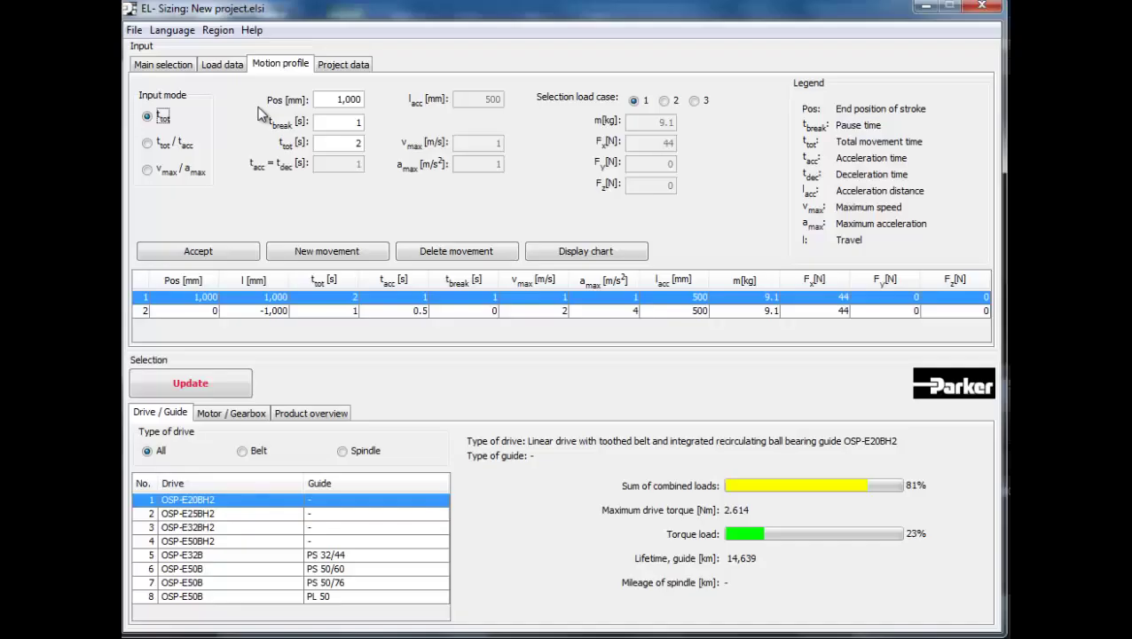
Enter the customer's company, the contact person's name and project name 'Paint Spray 1'.
click(326, 65)
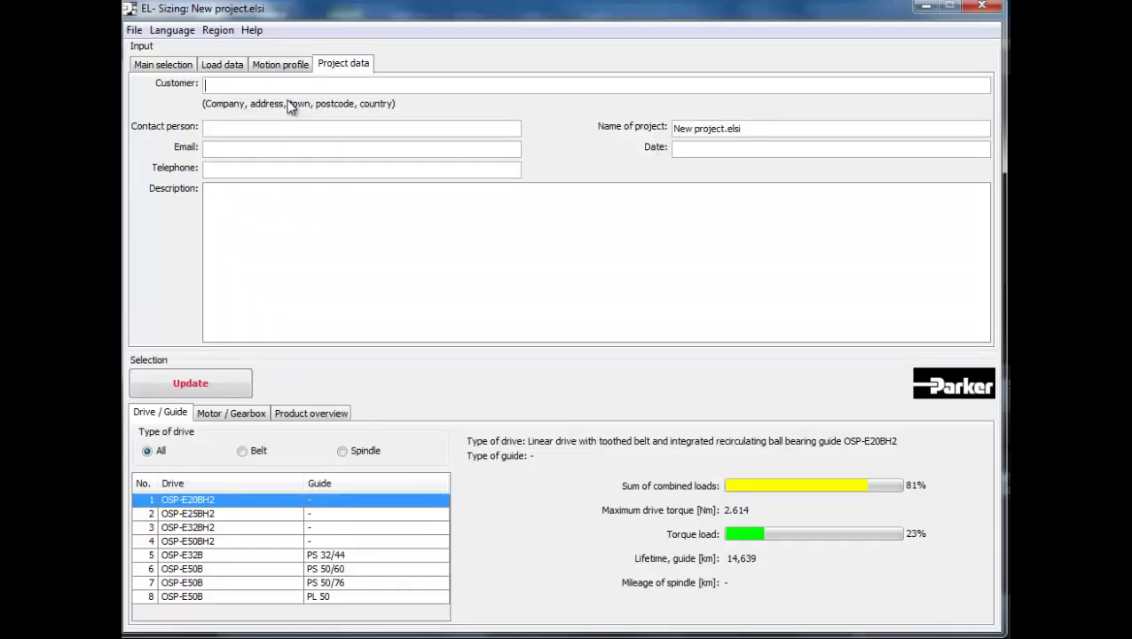
text(CustomerXYZ)
click(291, 126)
text(M)
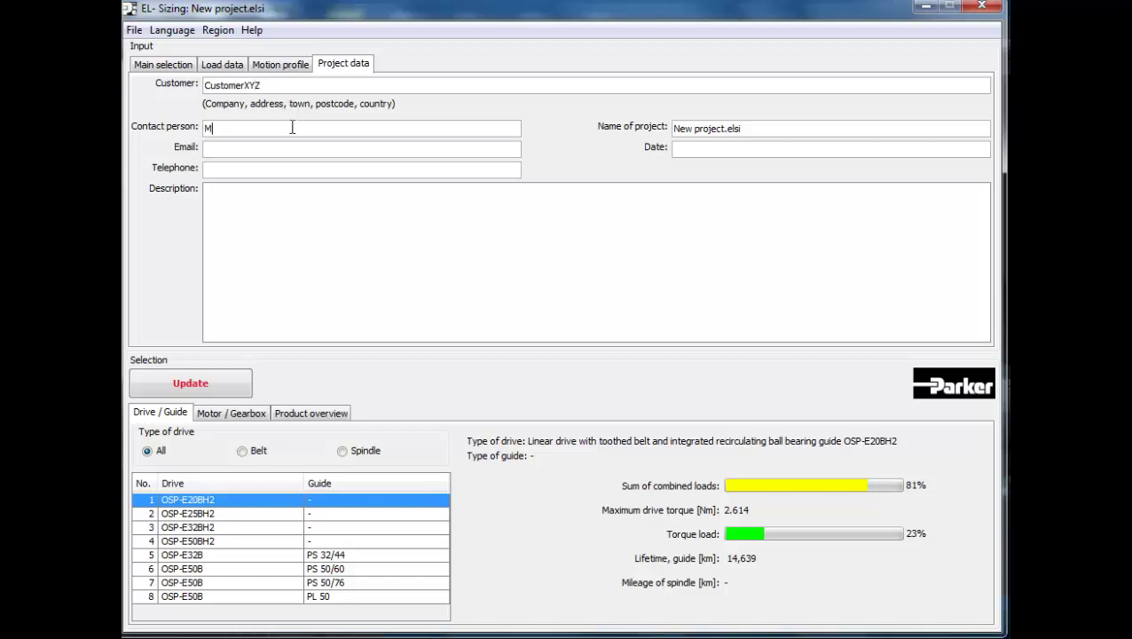
text(r. Customer)
drag(754, 129, 646, 142)
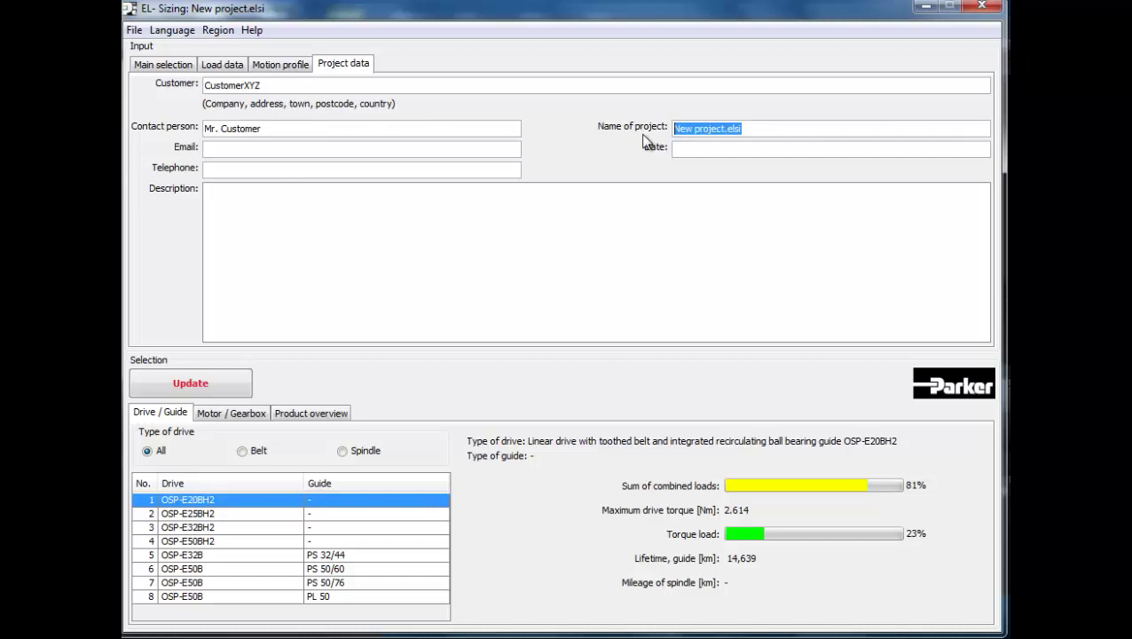
text(P)
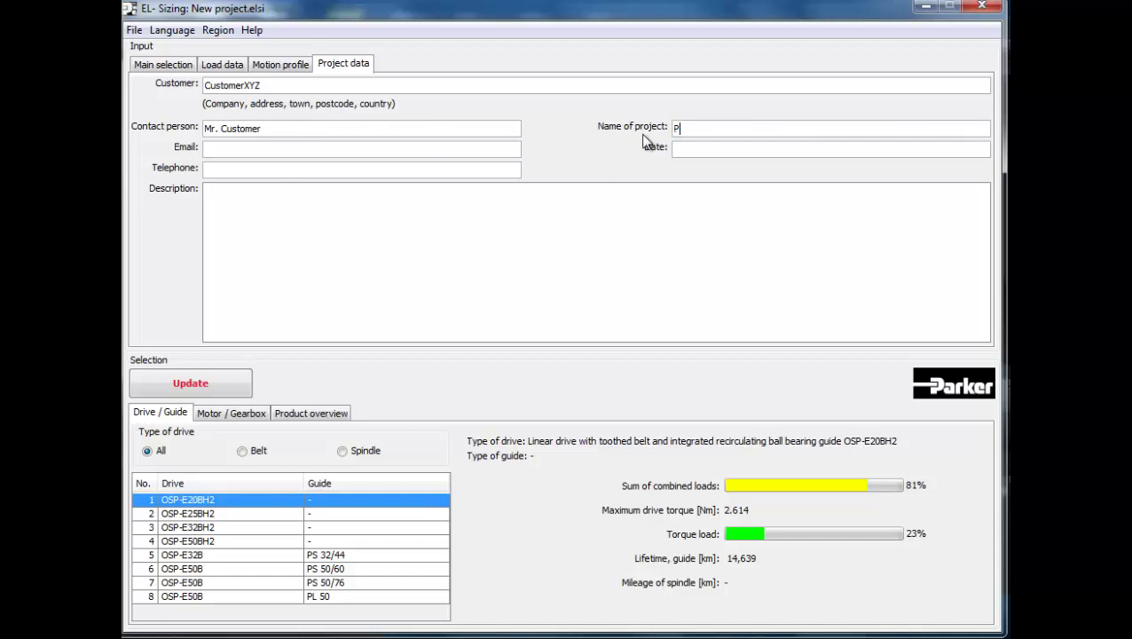
text(aint Spre)
text(y 1)
Add the contact's e-mail, date 'Today' and telephone number, then show the product overview.
click(443, 150)
text(MrCustomer@)
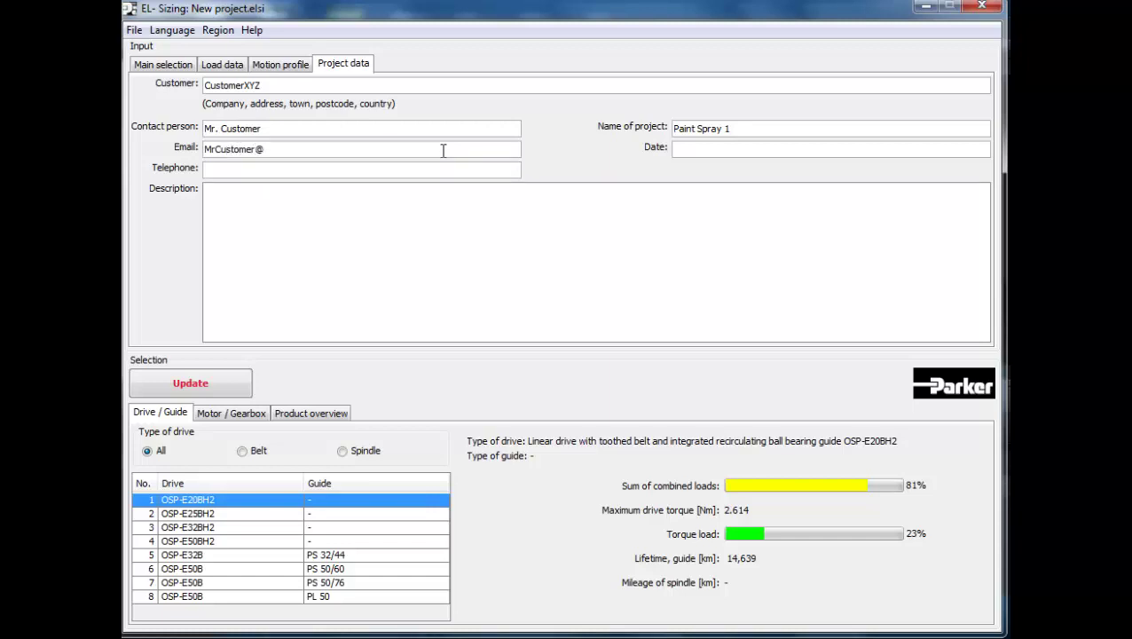
text(Customer)
text(XYZ)
key(BackSpace)
text(Z.com)
key(Tab)
text(Today)
click(454, 172)
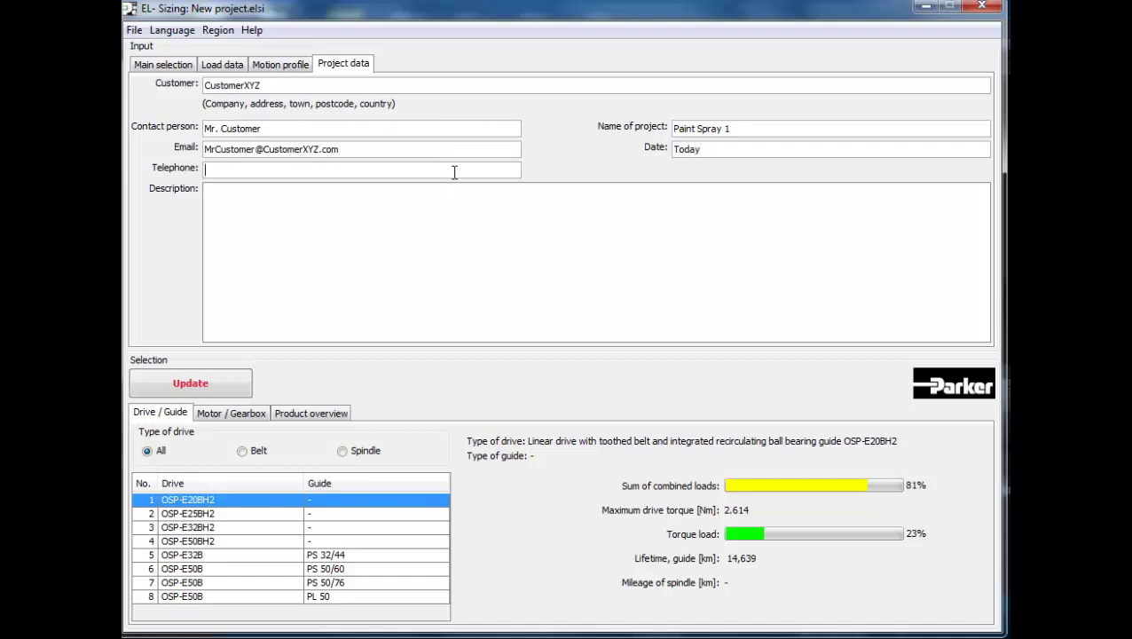
text(8765309)
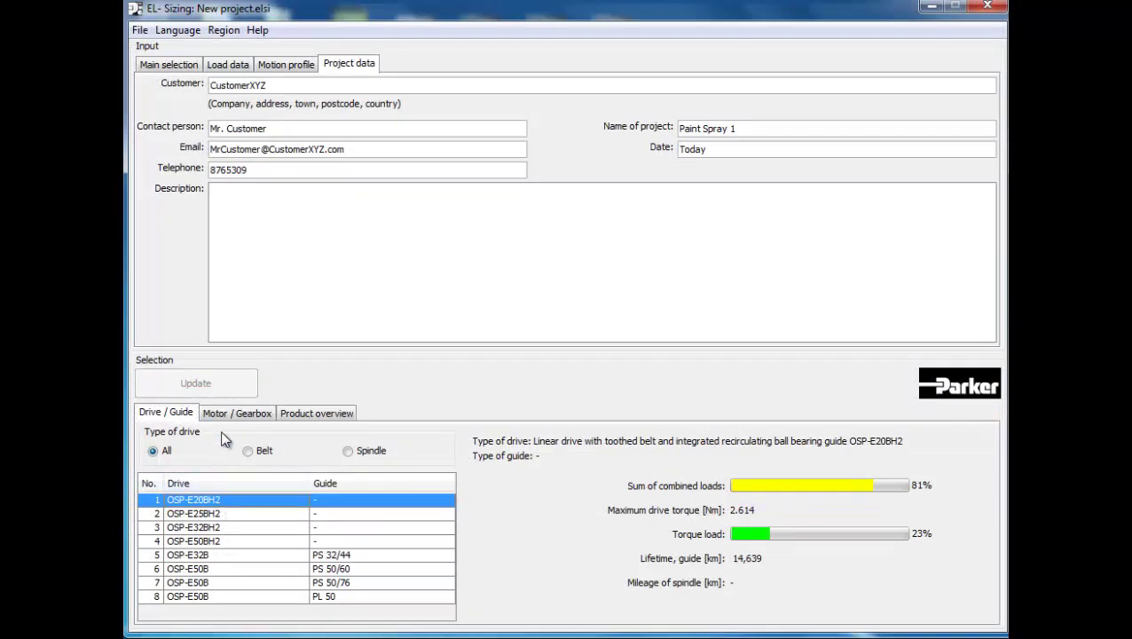
click(226, 414)
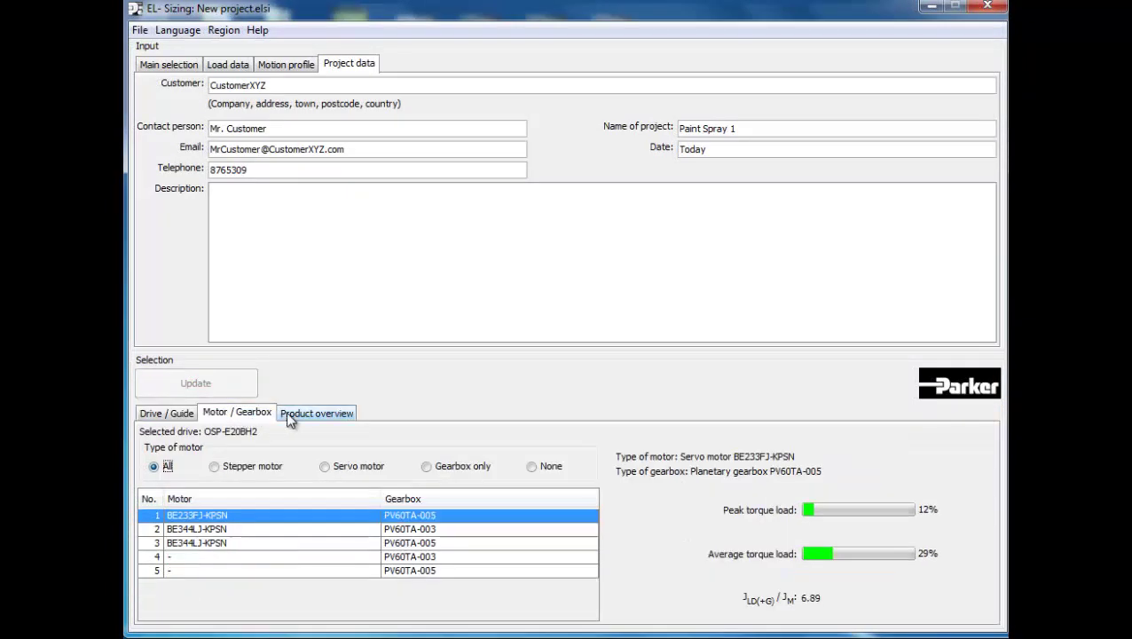
click(288, 412)
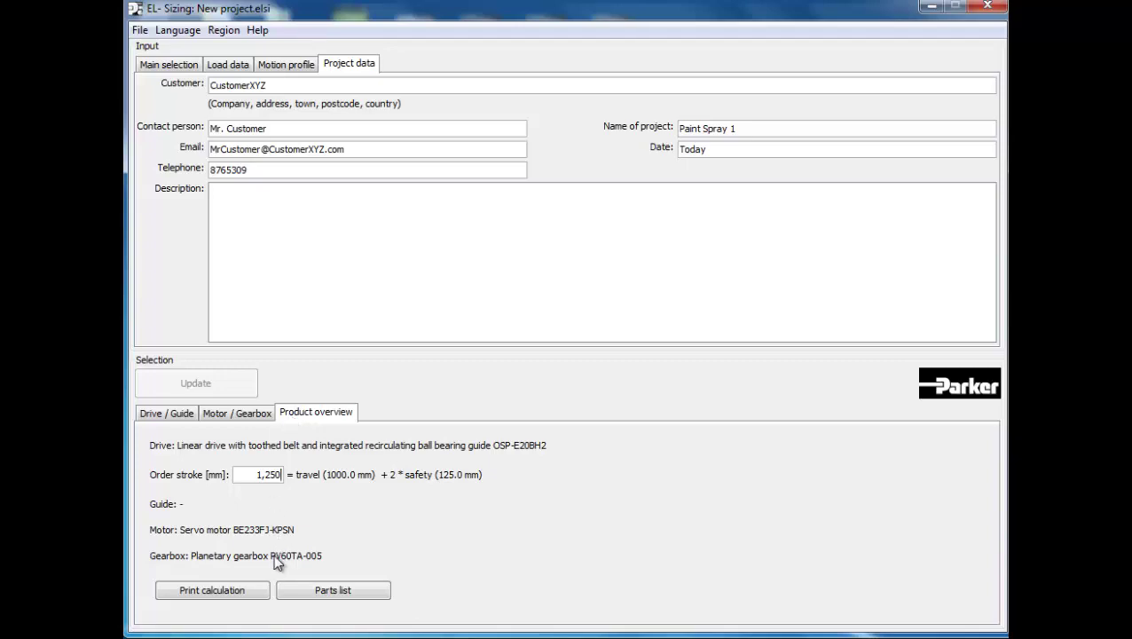
Print the calculation to ospe_tech_data.pdf, read through the report, and close Acrobat.
click(247, 592)
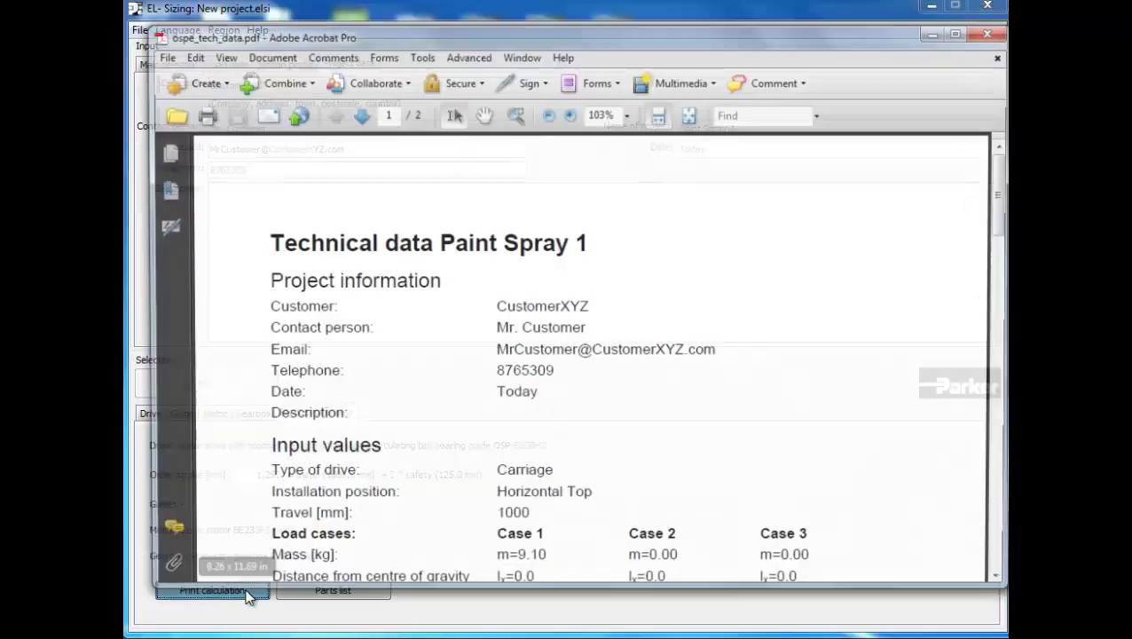
scroll(506, 472, down, 6)
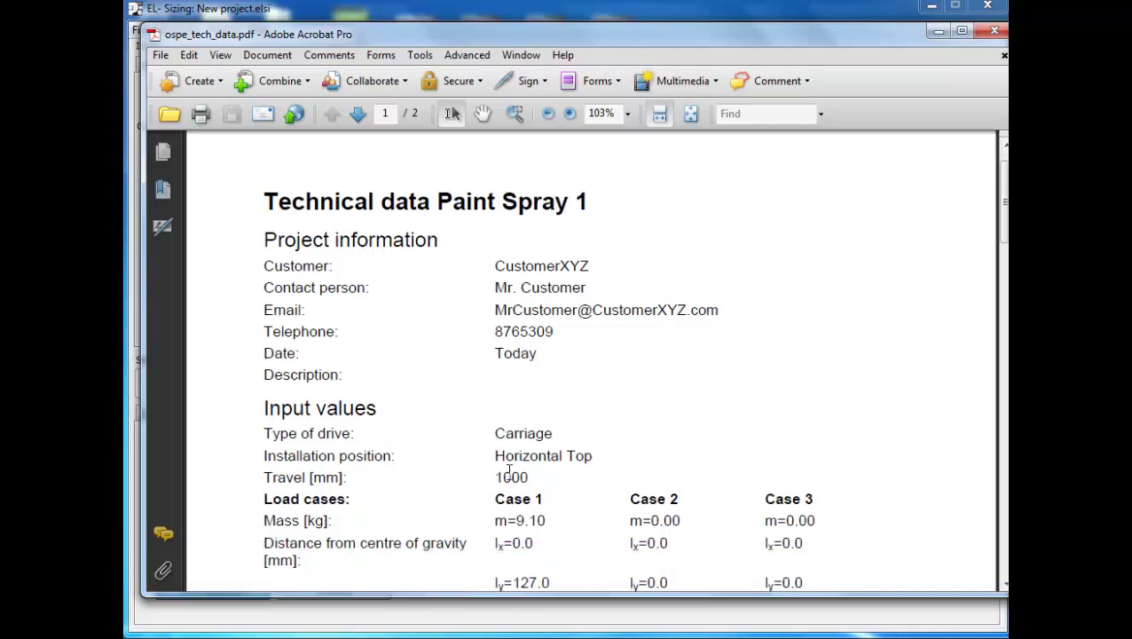
scroll(511, 474, down, 7)
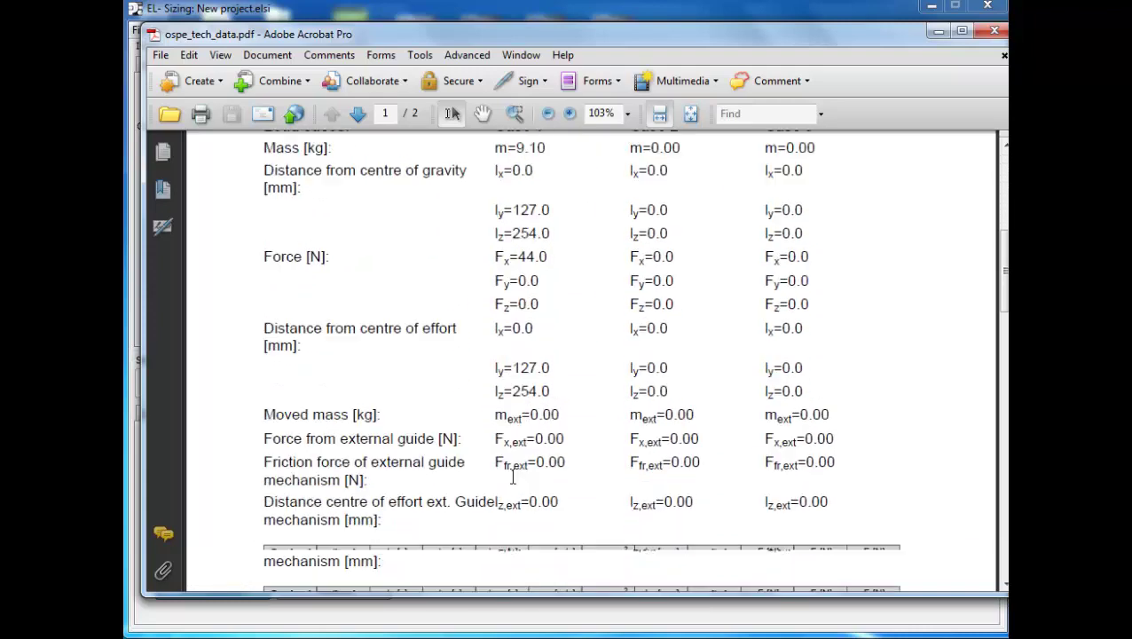
scroll(513, 478, down, 13)
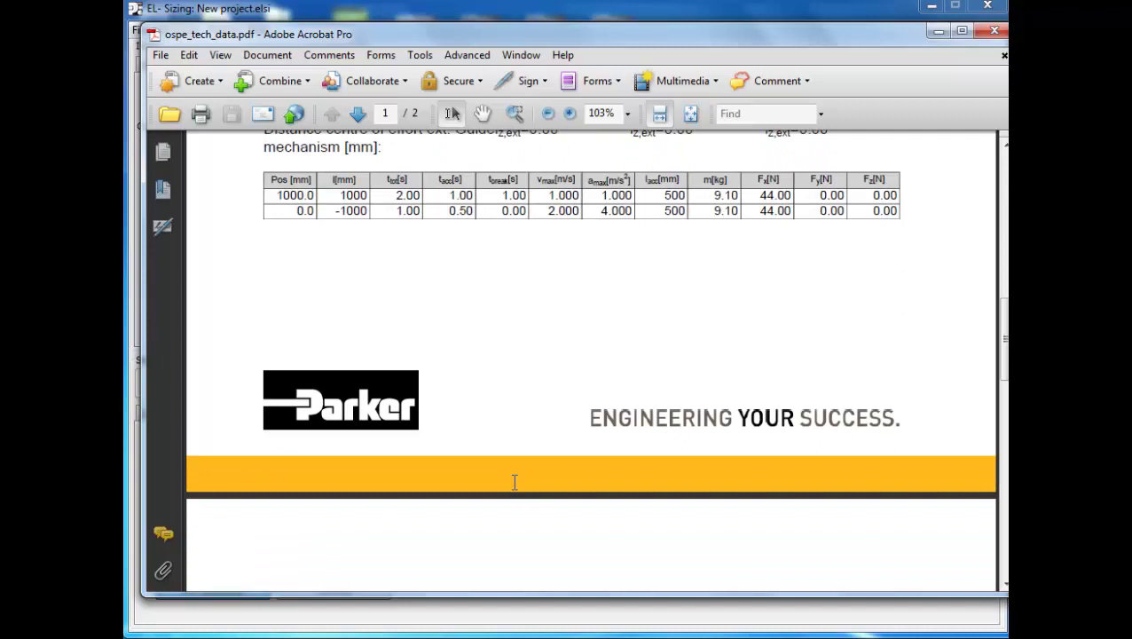
scroll(514, 482, down, 3)
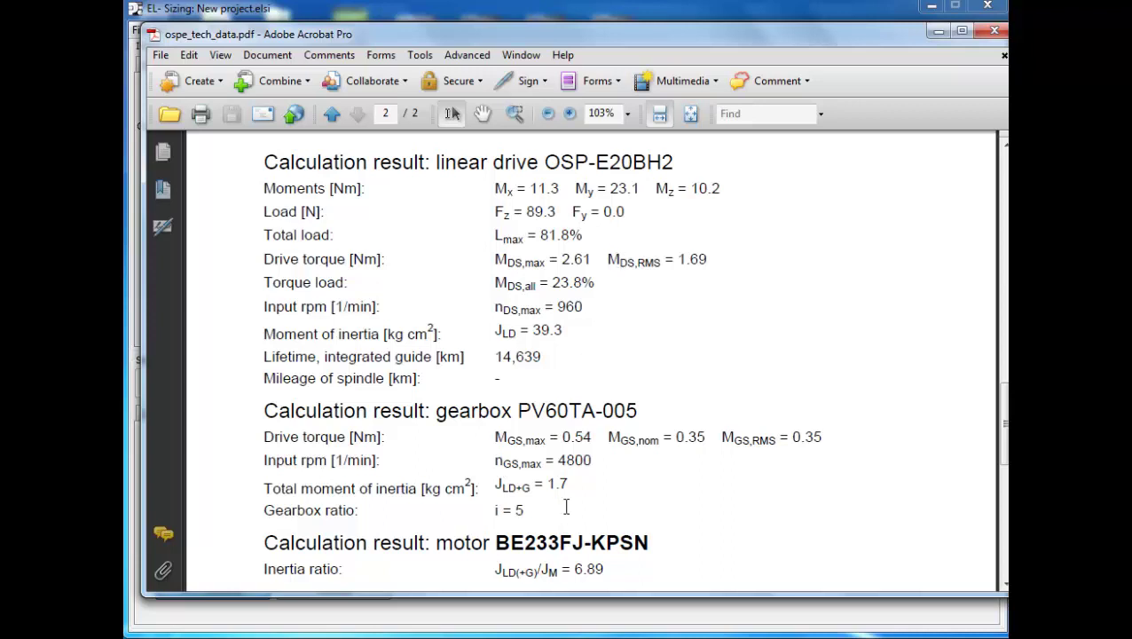
scroll(566, 506, down, 3)
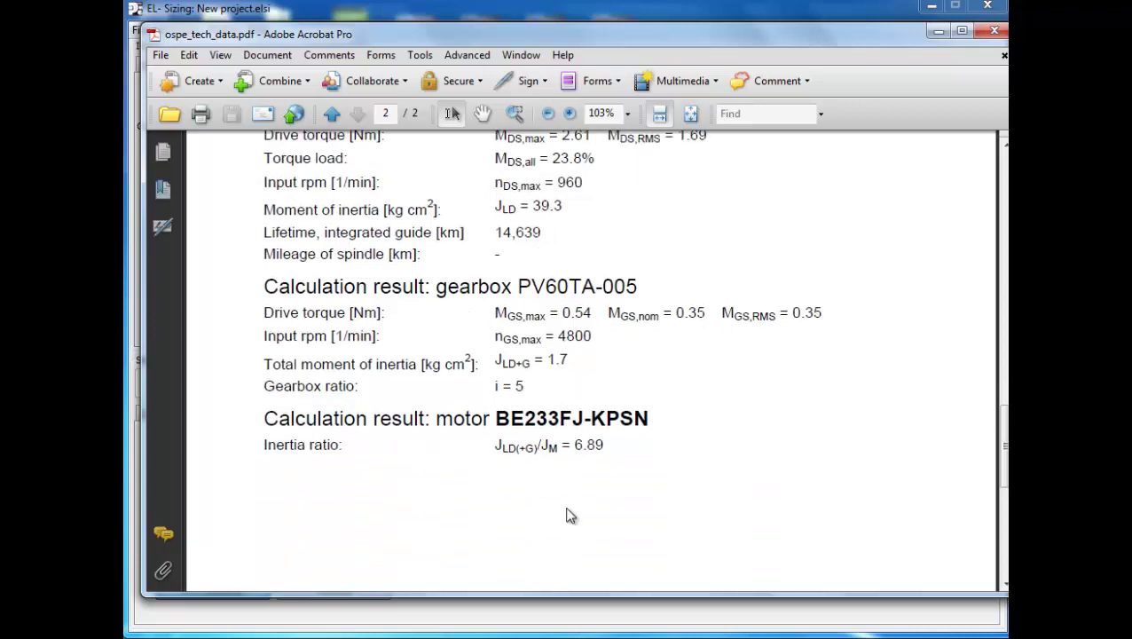
click(994, 33)
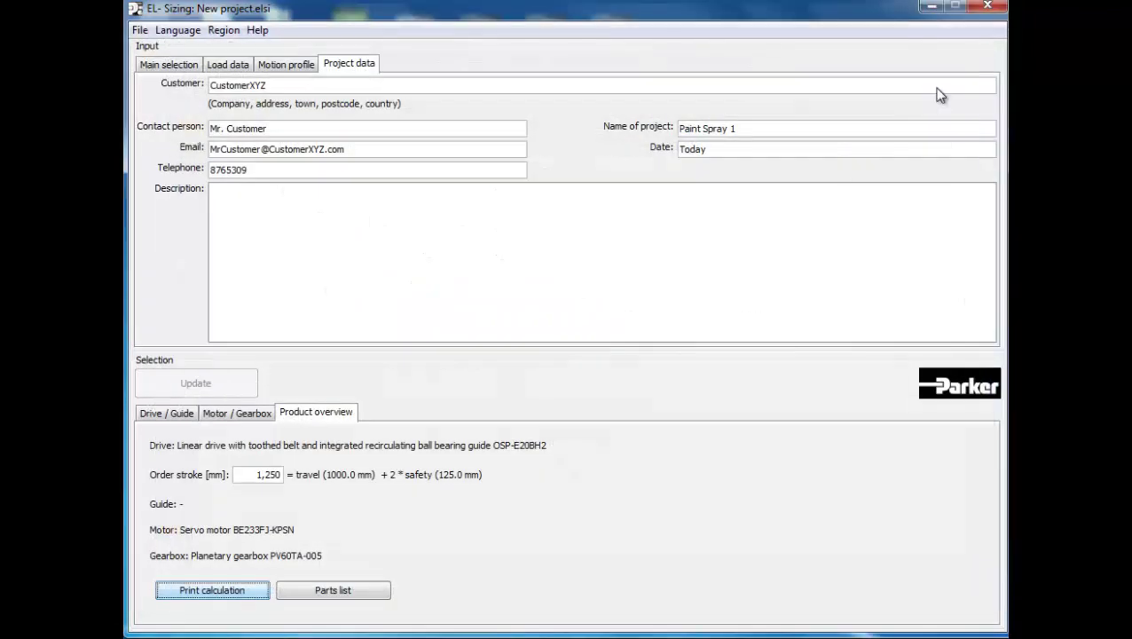
Generate the ospe_bom.pdf parts list, review it to the footer and back, then close it.
click(356, 592)
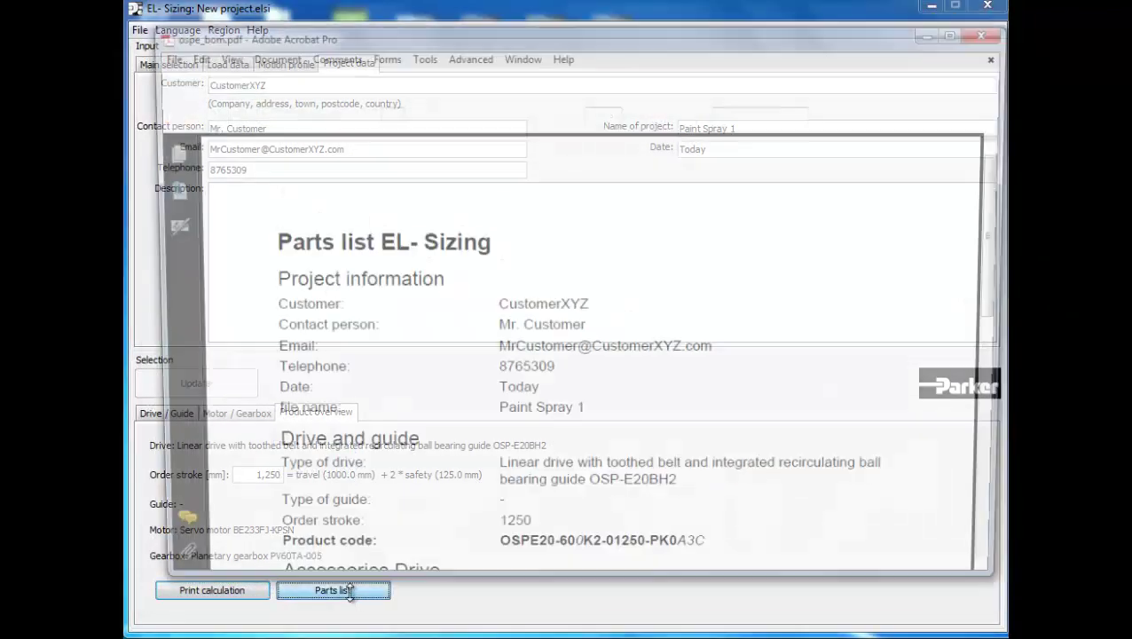
scroll(448, 461, down, 2)
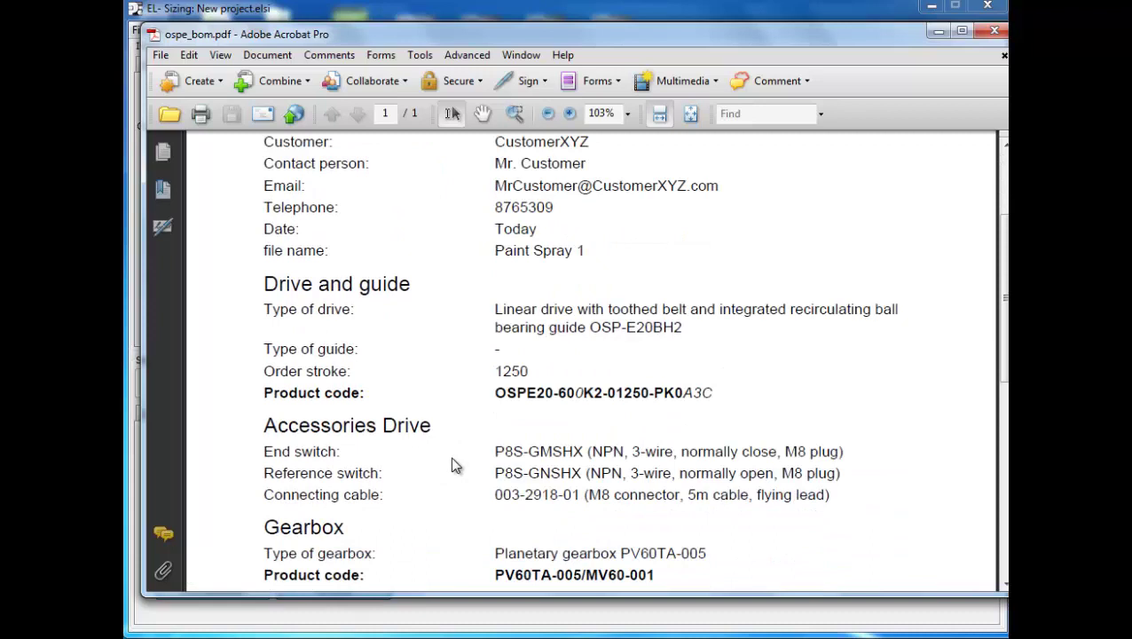
scroll(454, 463, down, 2)
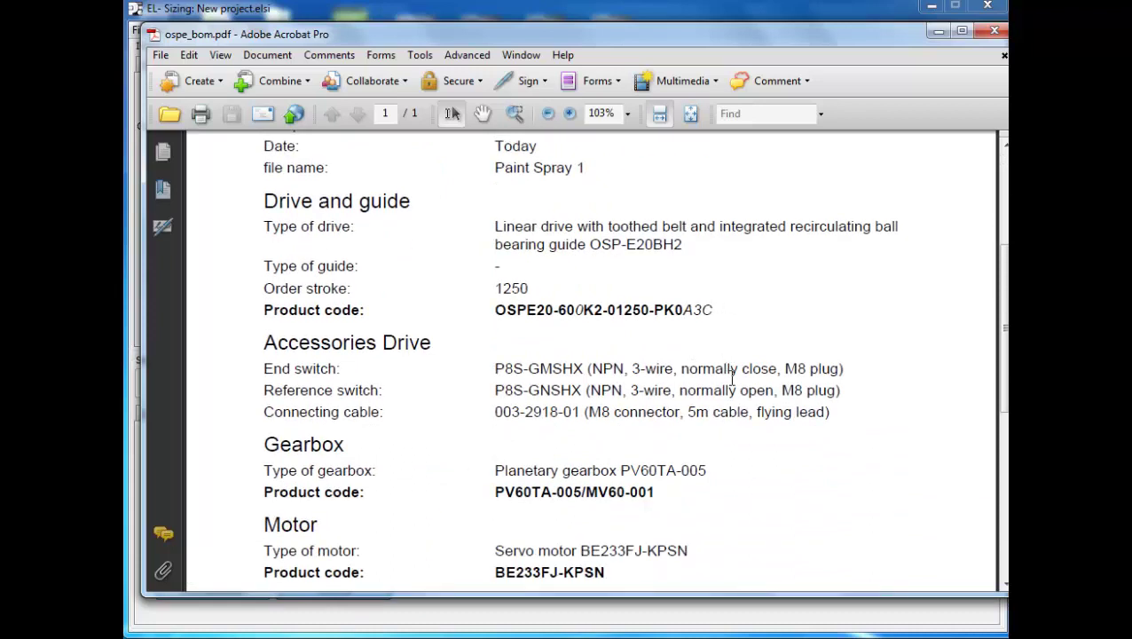
scroll(731, 384, down, 4)
scroll(736, 397, down, 1)
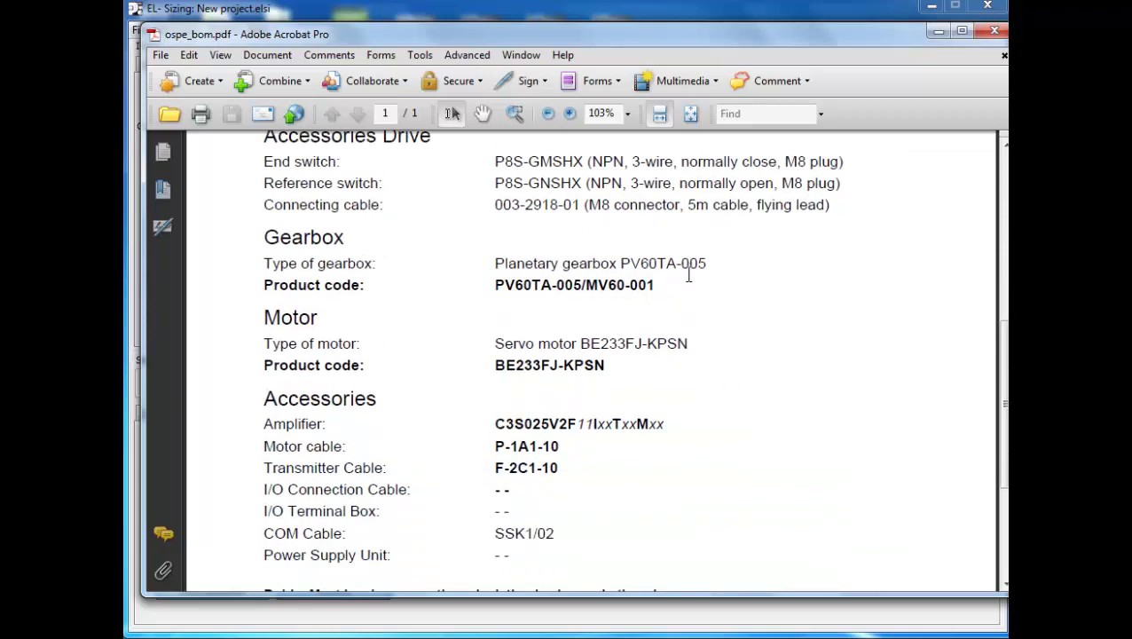
scroll(676, 448, down, 3)
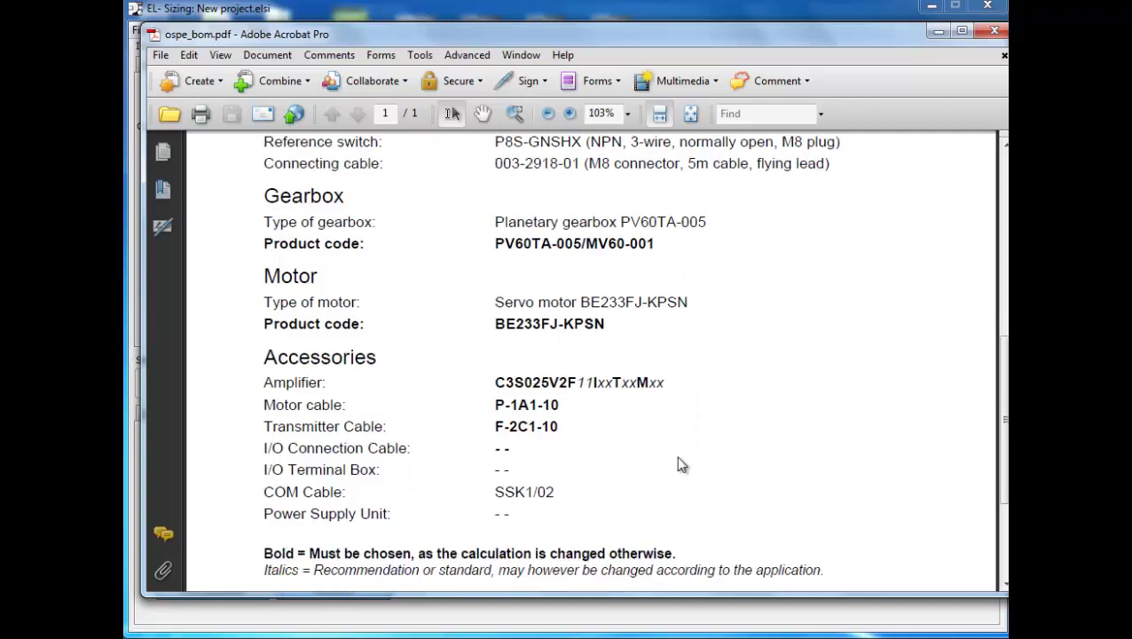
scroll(676, 455, down, 2)
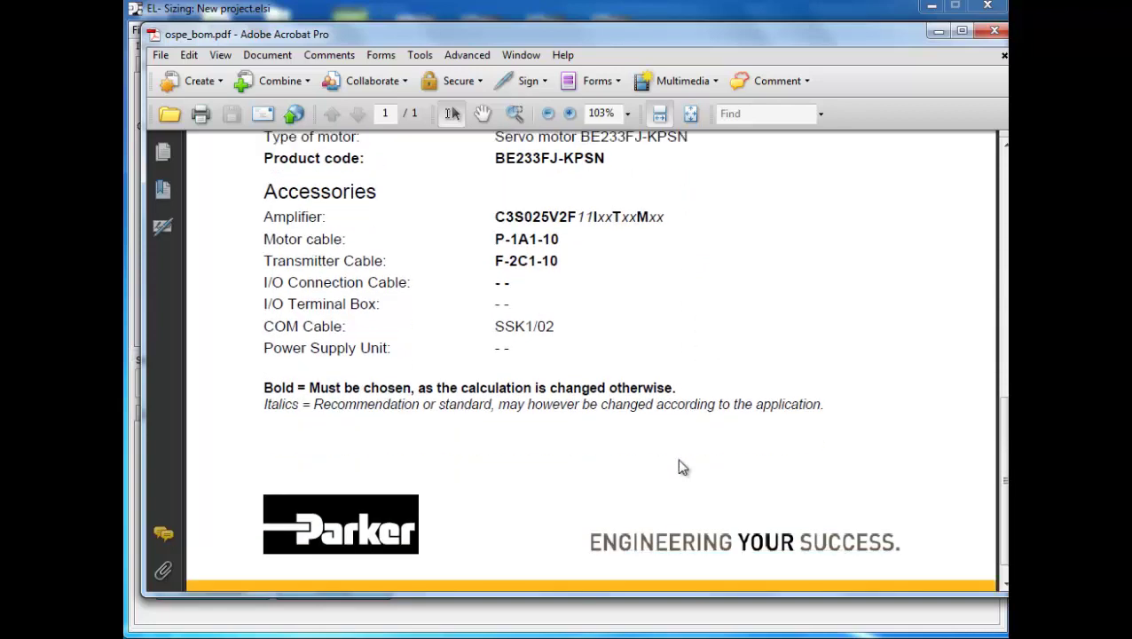
scroll(678, 466, down, 1)
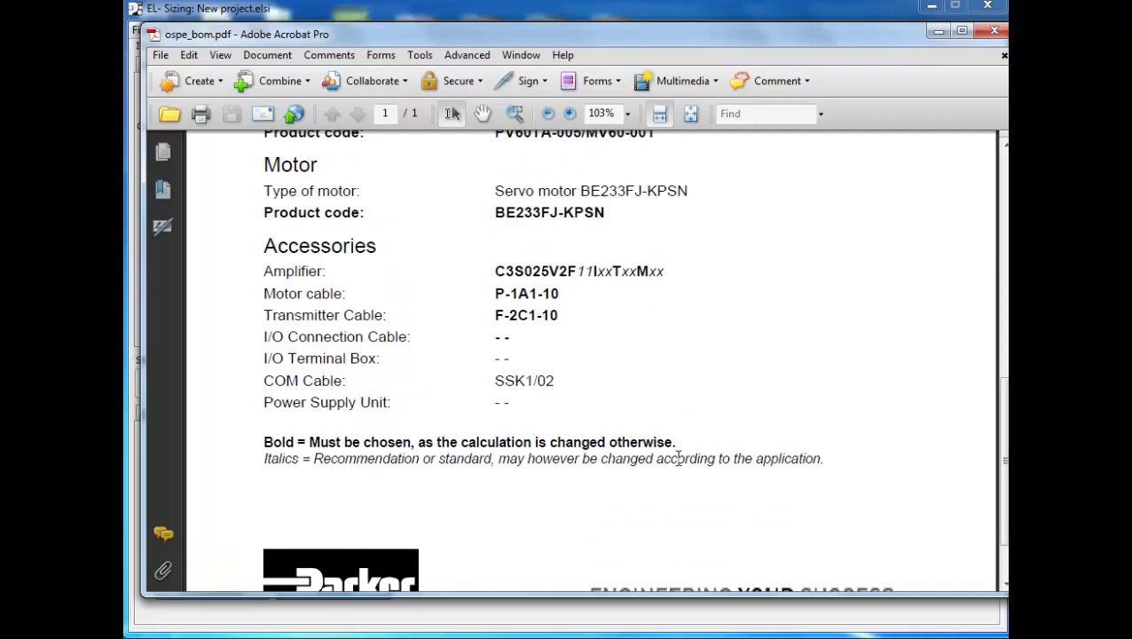
scroll(679, 466, up, 12)
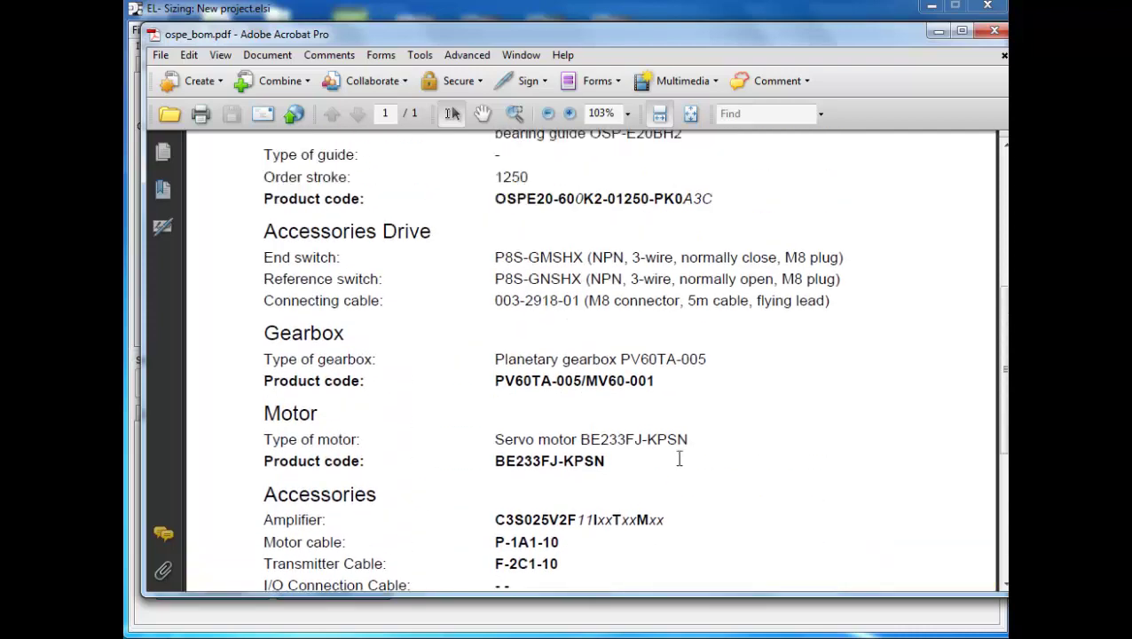
scroll(679, 458, up, 4)
scroll(662, 432, up, 1)
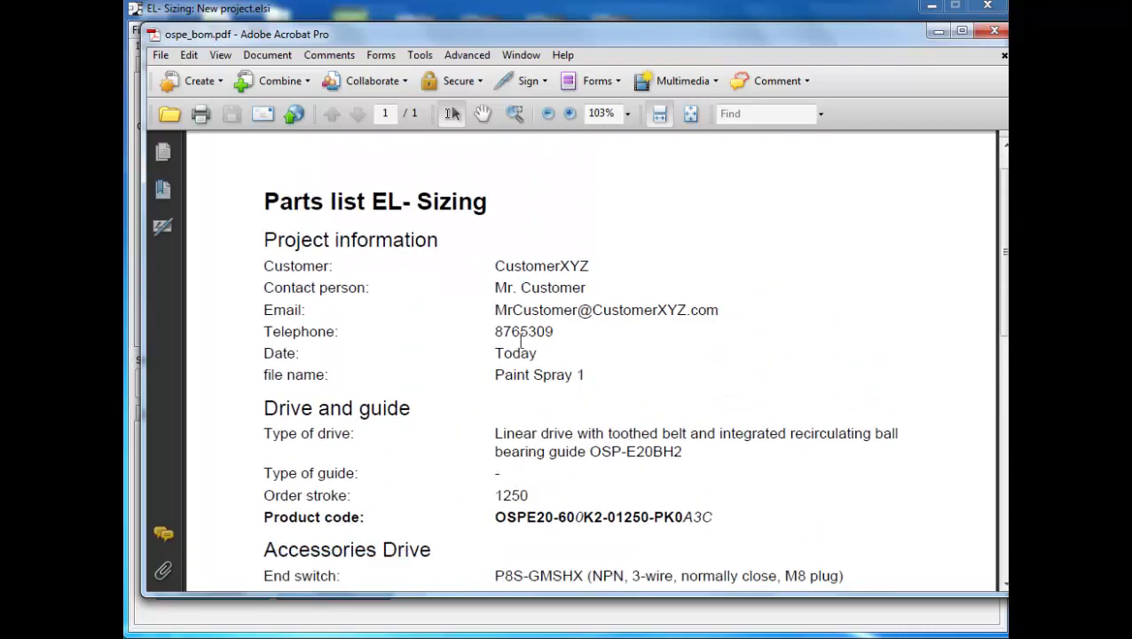
click(994, 30)
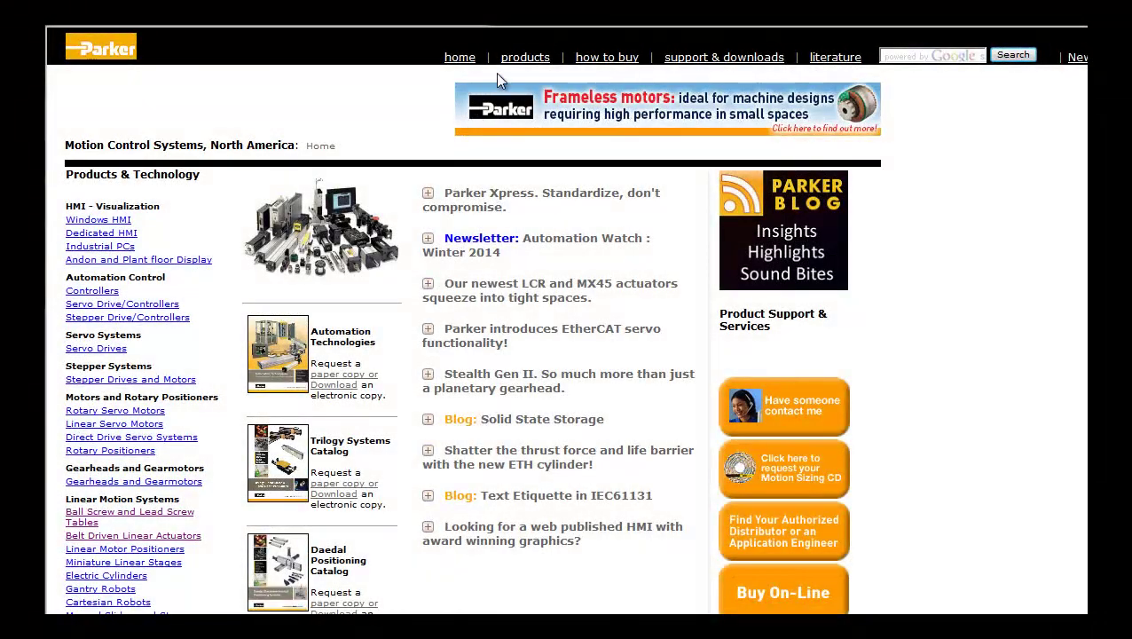
Go to Parker's Motion Control Products page and scroll to the linear motion categories.
click(522, 60)
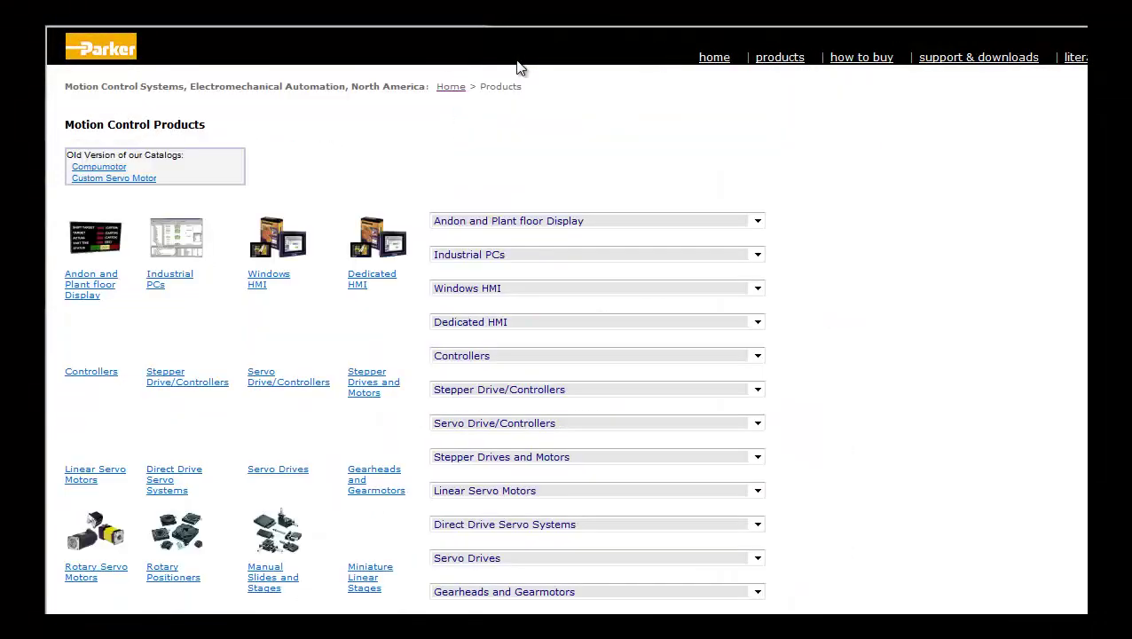
scroll(284, 450, down, 3)
scroll(284, 450, down, 1)
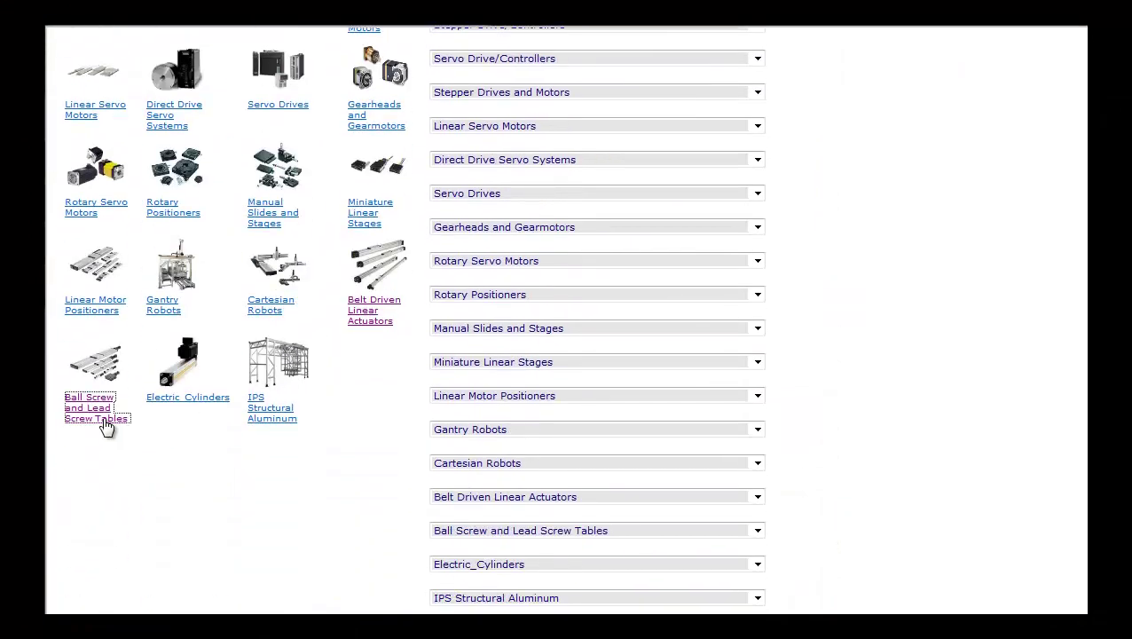